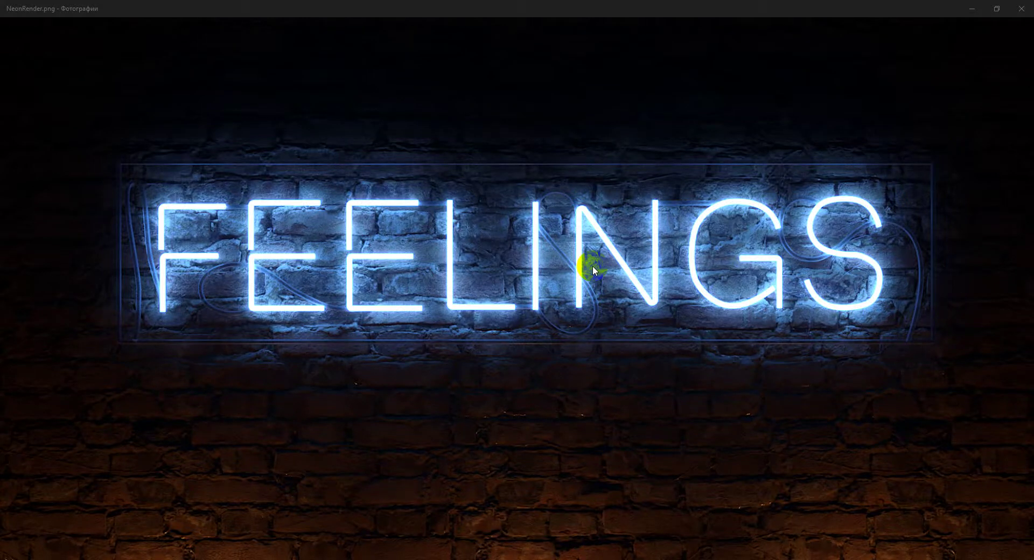
Step: Bring up Chrome's 'neon lights' image results and preview the red LOVE sign
mouse_move(591, 266)
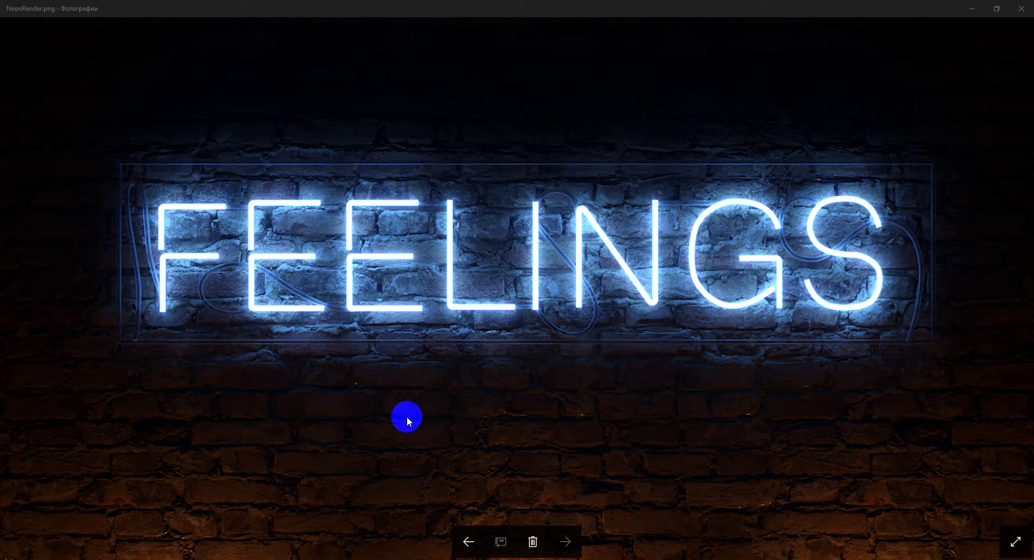
mouse_move(226, 559)
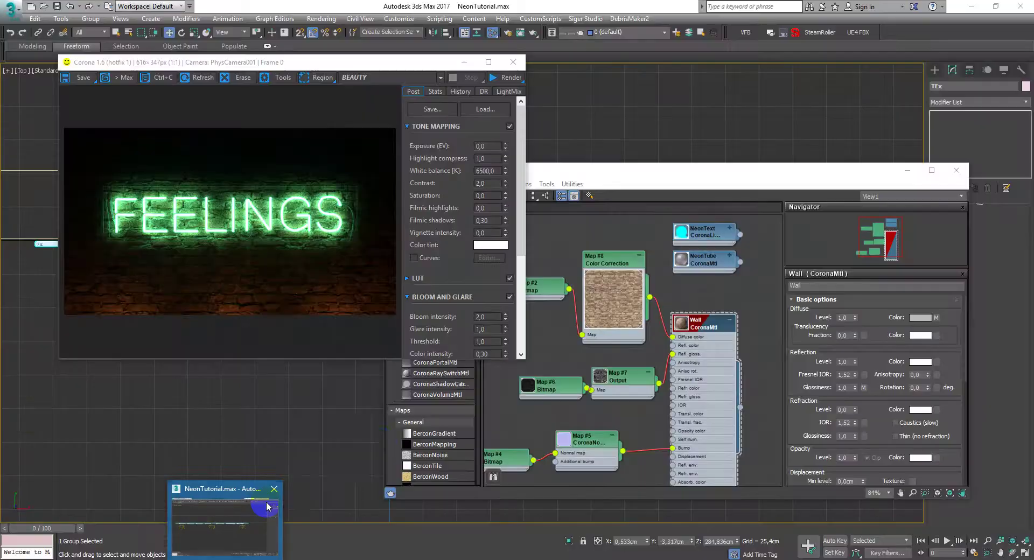
click(259, 559)
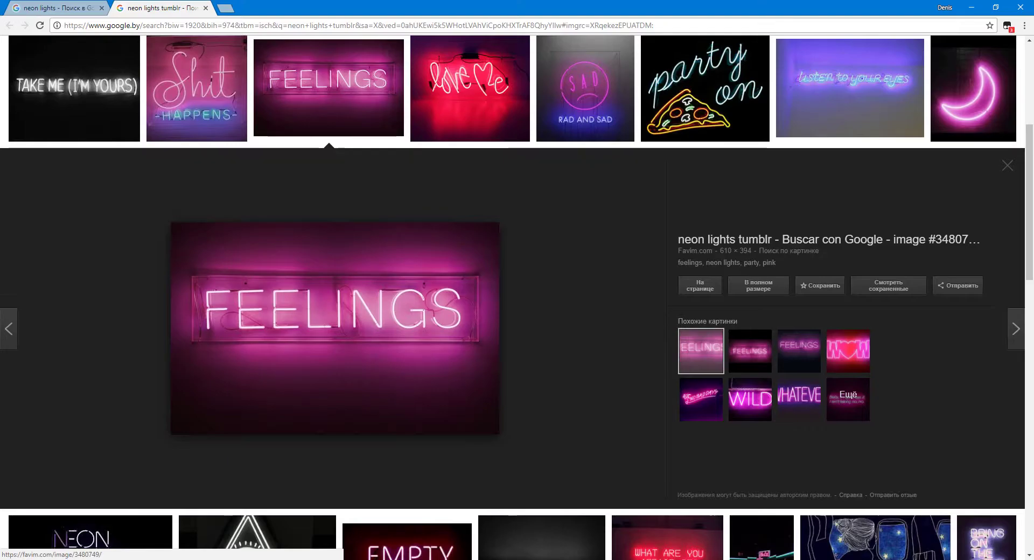
click(56, 5)
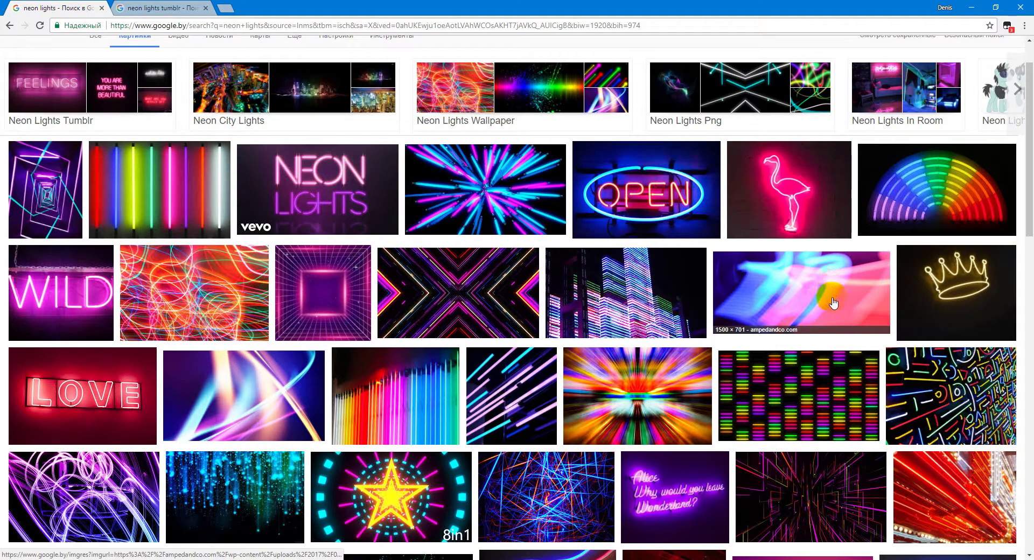
scroll(727, 308, down, 1)
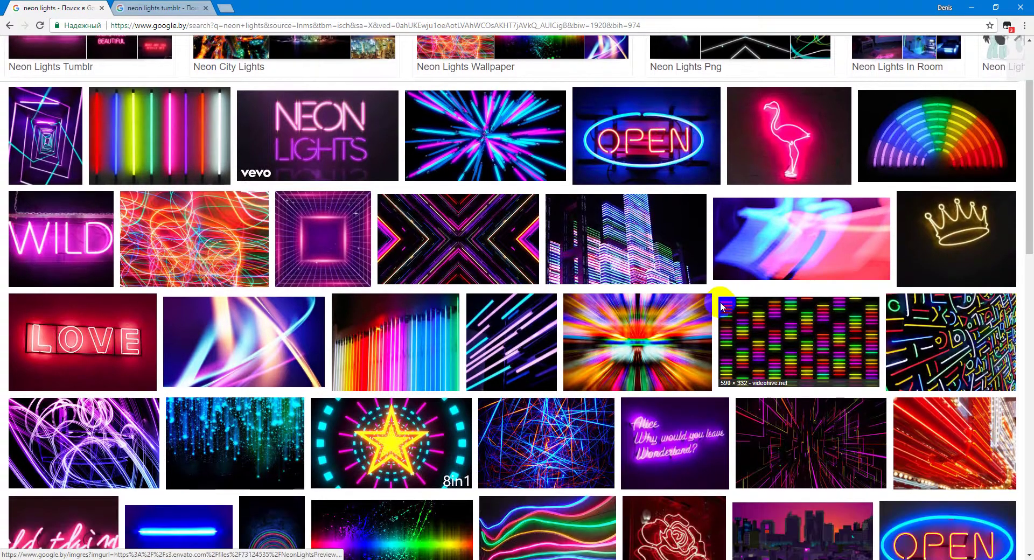
scroll(220, 356, down, 1)
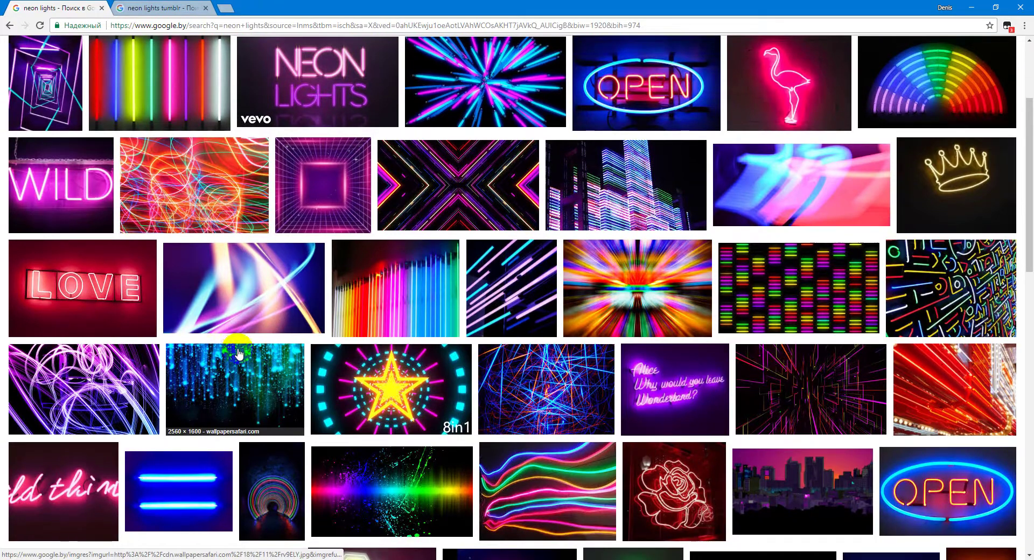
click(111, 293)
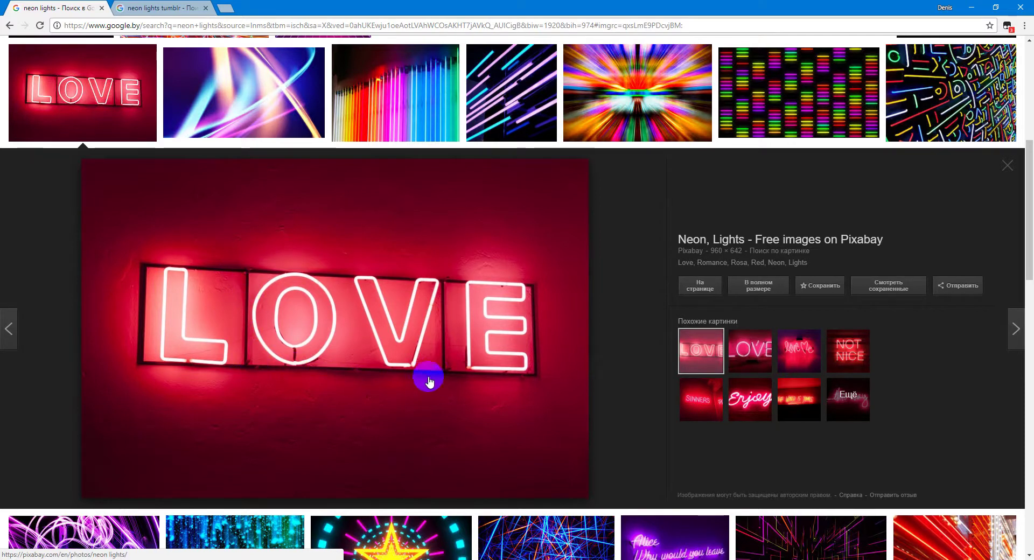
Step: Preview the NEON LIGHTS sign image, then return to the NeonRender.png render
scroll(450, 371, down, 6)
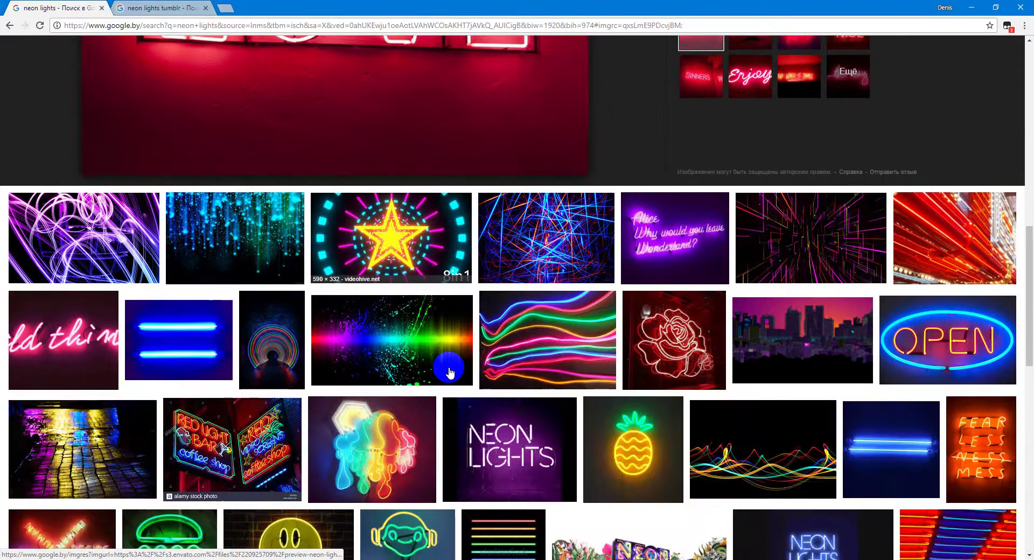
click(542, 447)
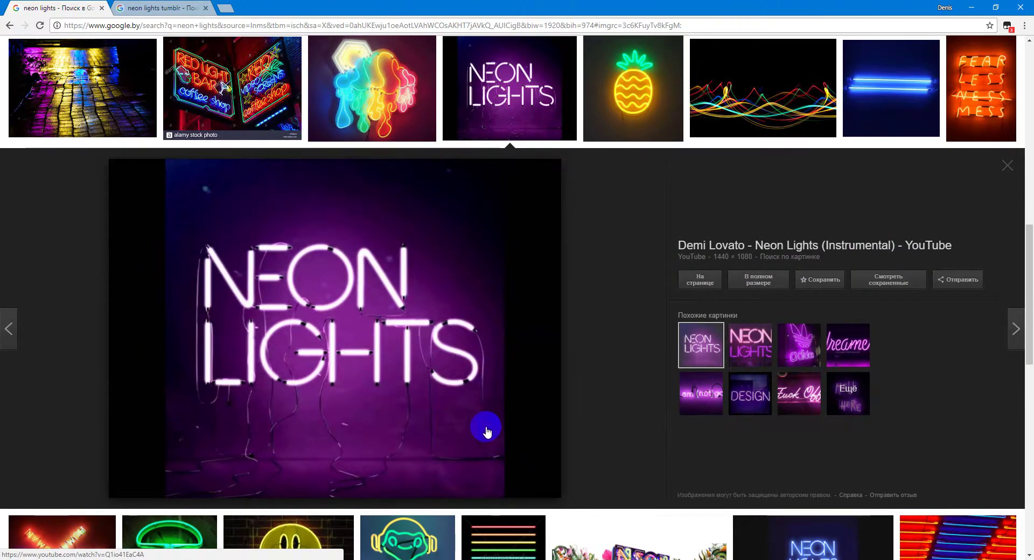
scroll(485, 431, up, 5)
scroll(486, 426, up, 7)
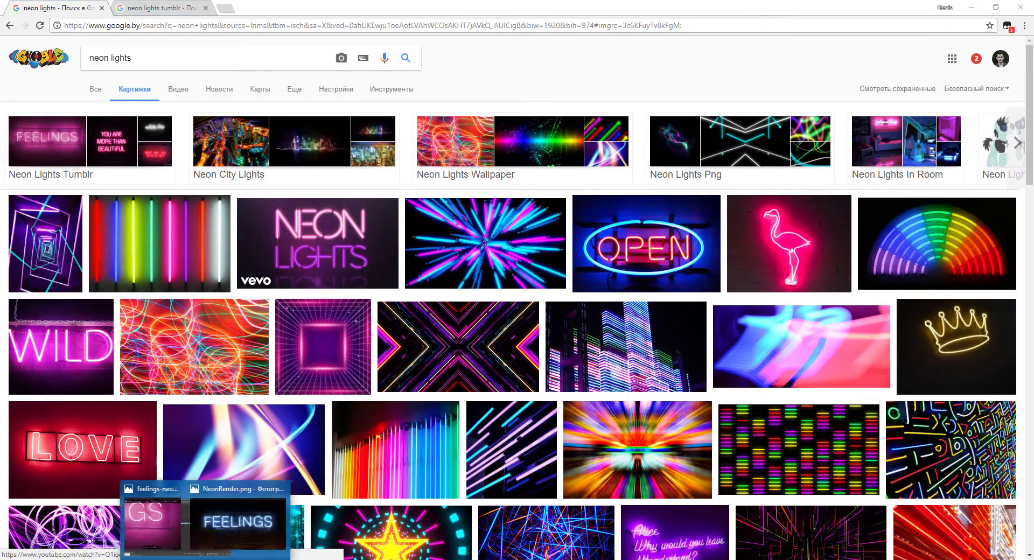
click(229, 531)
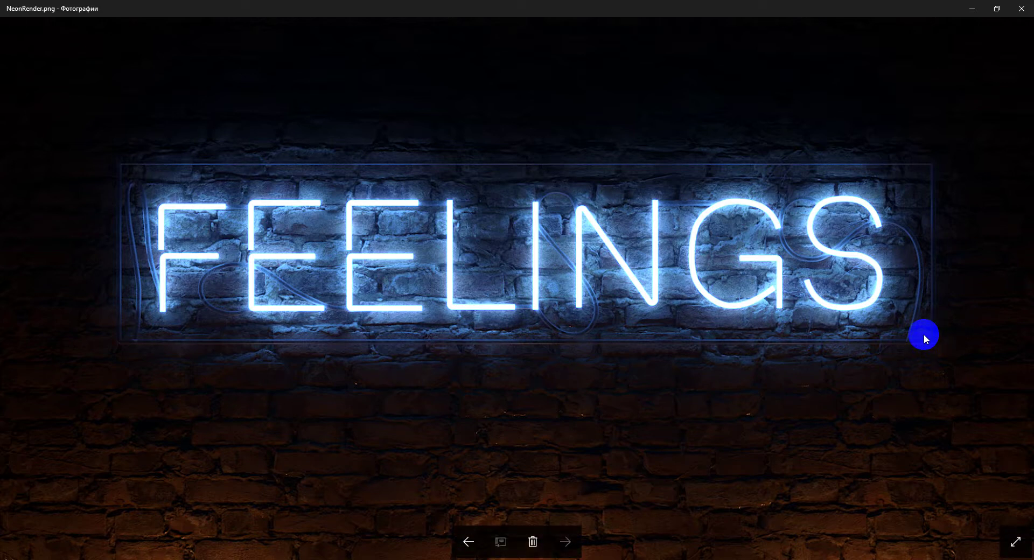
Step: Zoom out slightly on NeonRender.png in Photos, then switch back to 3ds Max
scroll(925, 334, down, 1)
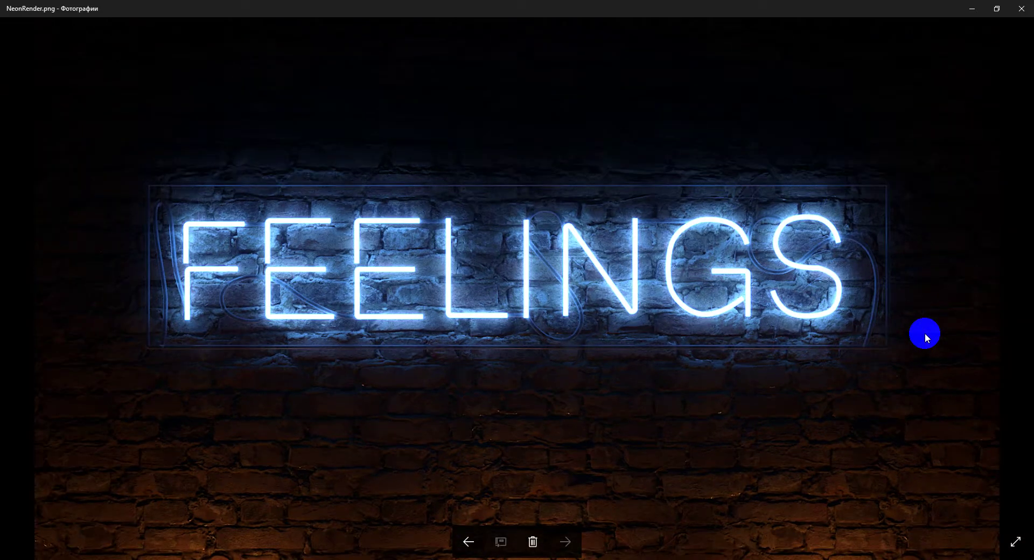
click(249, 559)
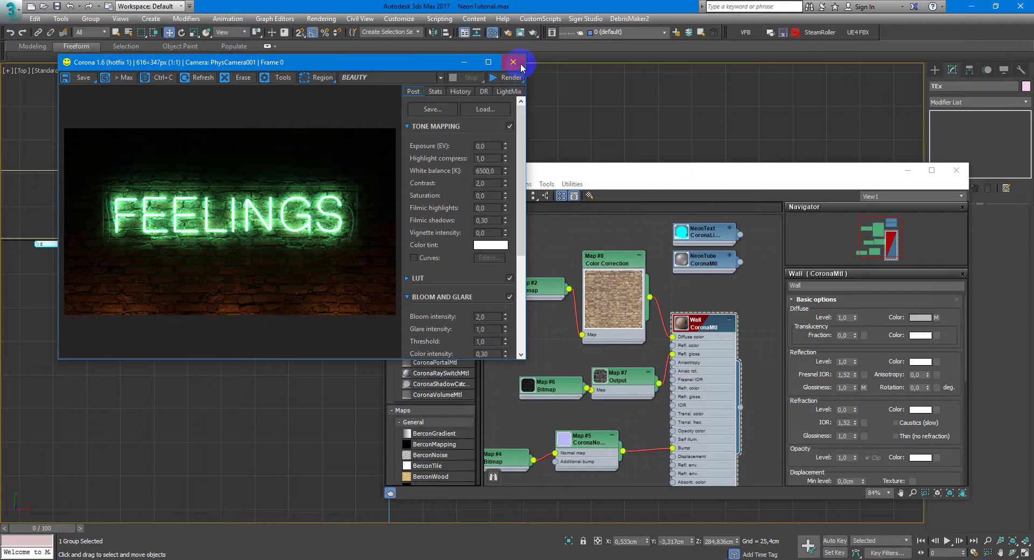
Step: Close the Corona render window and Slate Material Editor, then orbit the maximized Perspective view
click(513, 62)
click(957, 171)
key(alt+w)
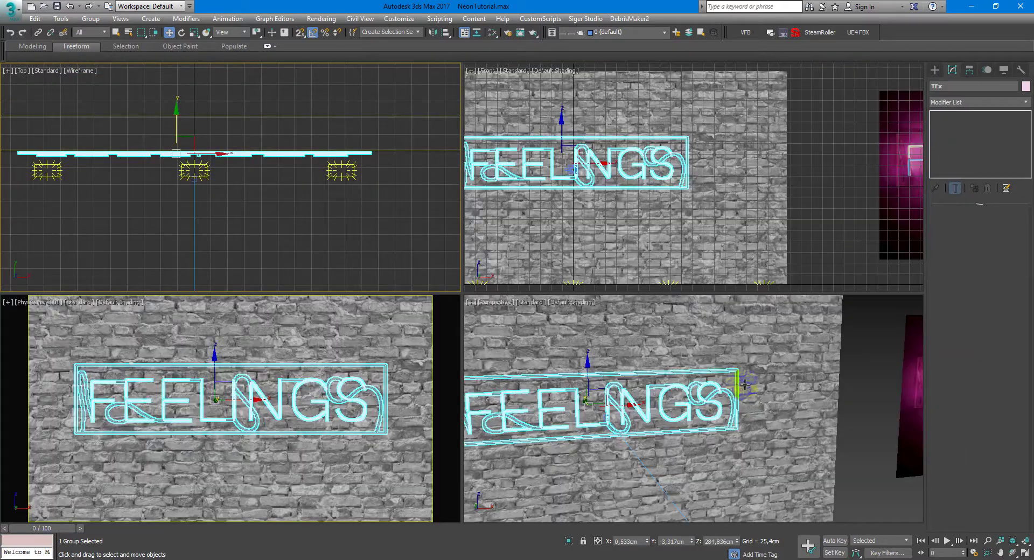
middle_click(797, 373)
key(alt+w)
scroll(389, 339, down, 4)
middle_drag(798, 373, 485, 318)
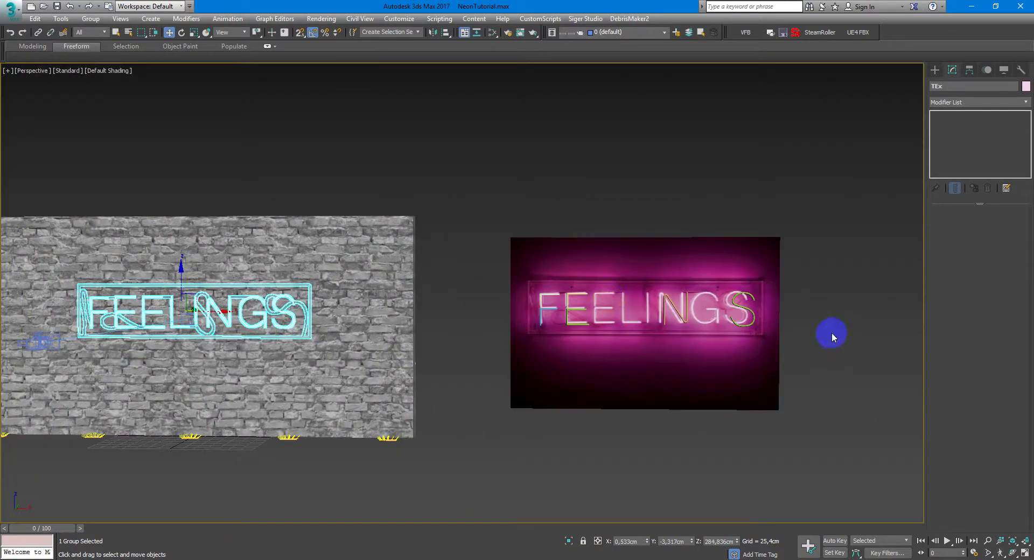
click(832, 332)
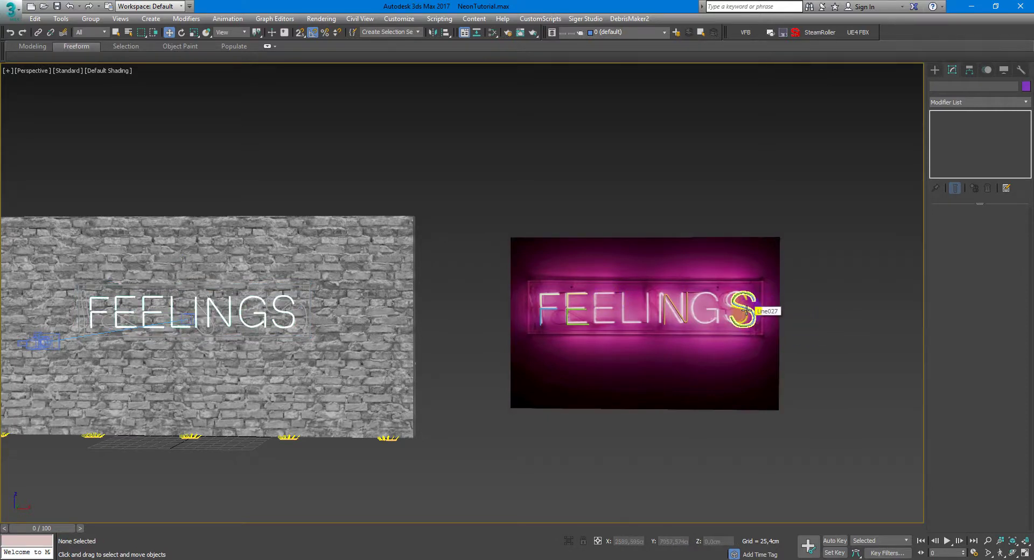
alt+middle_drag(761, 313, 759, 318)
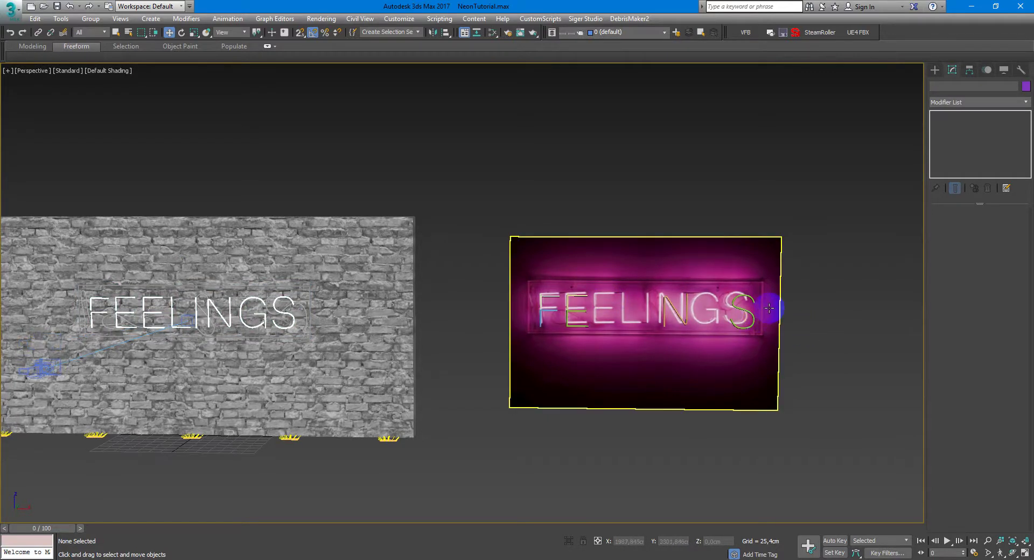
scroll(776, 308, up, 4)
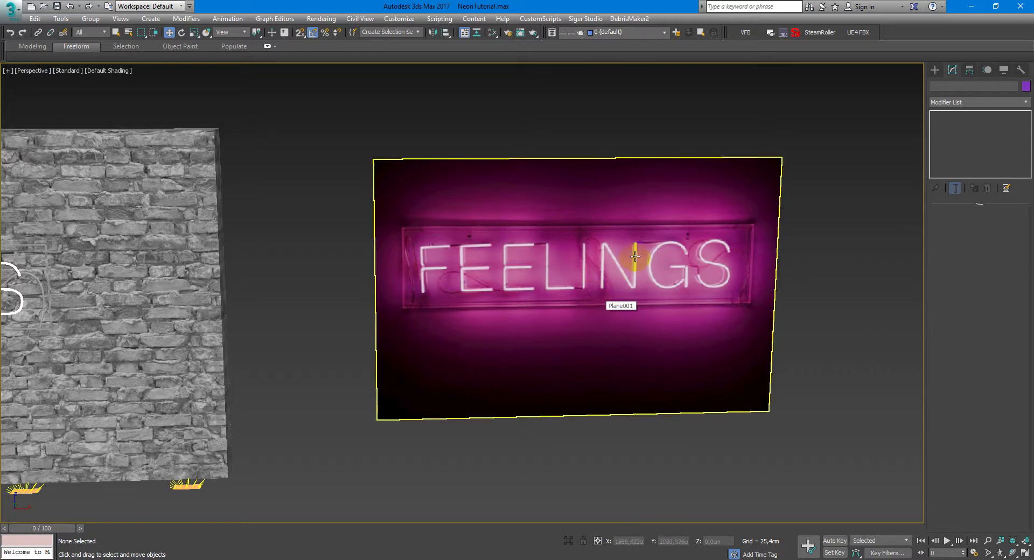
Step: Maximize the Front view and zoom in on the wall and pink neon reference plane
key(alt+w)
right_click(719, 164)
key(alt+w)
key(z)
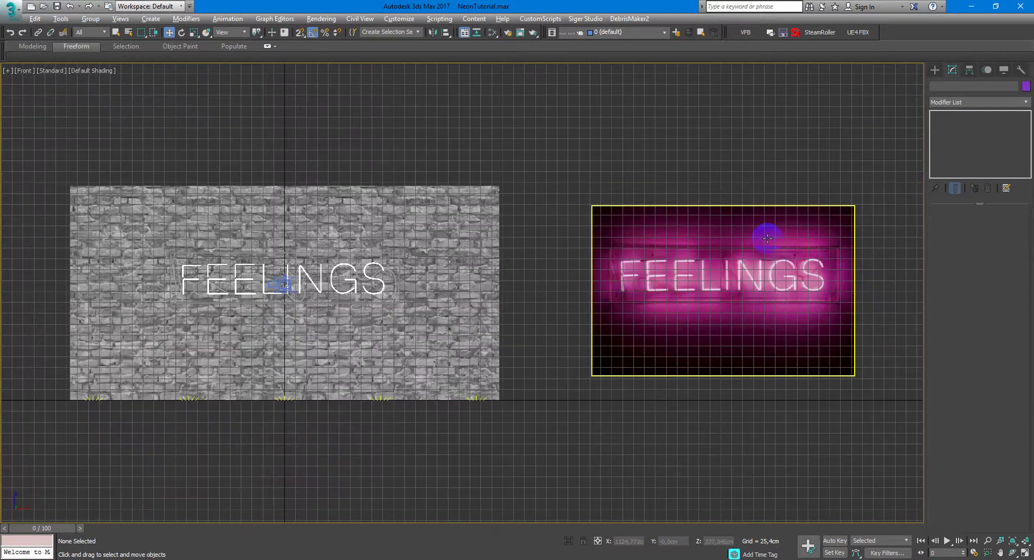
scroll(641, 240, up, 5)
right_click(640, 263)
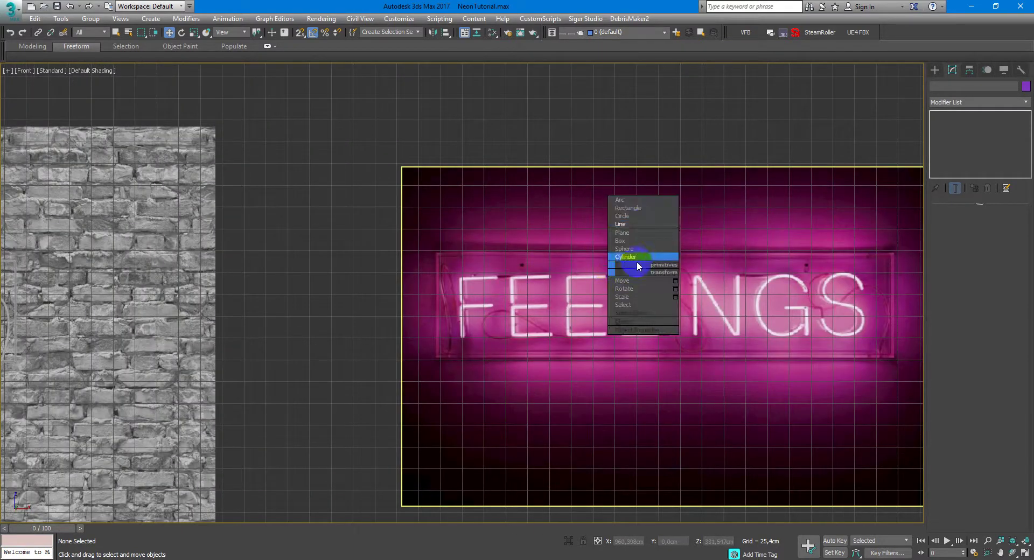
Step: Draw renderable 3.302cm-thick lines tracing the F's upper and middle strokes
click(645, 223)
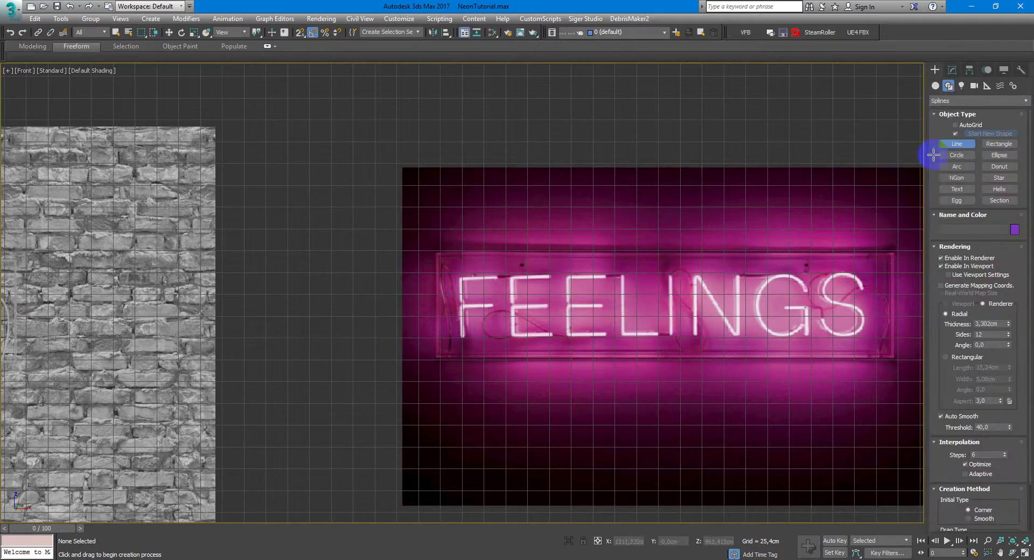
scroll(411, 295, up, 8)
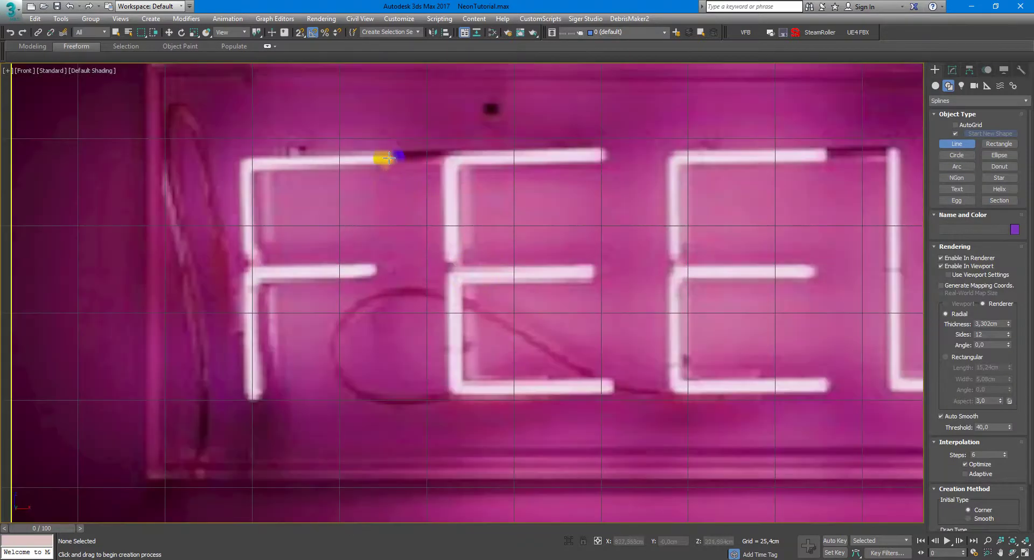
click(389, 157)
click(247, 157)
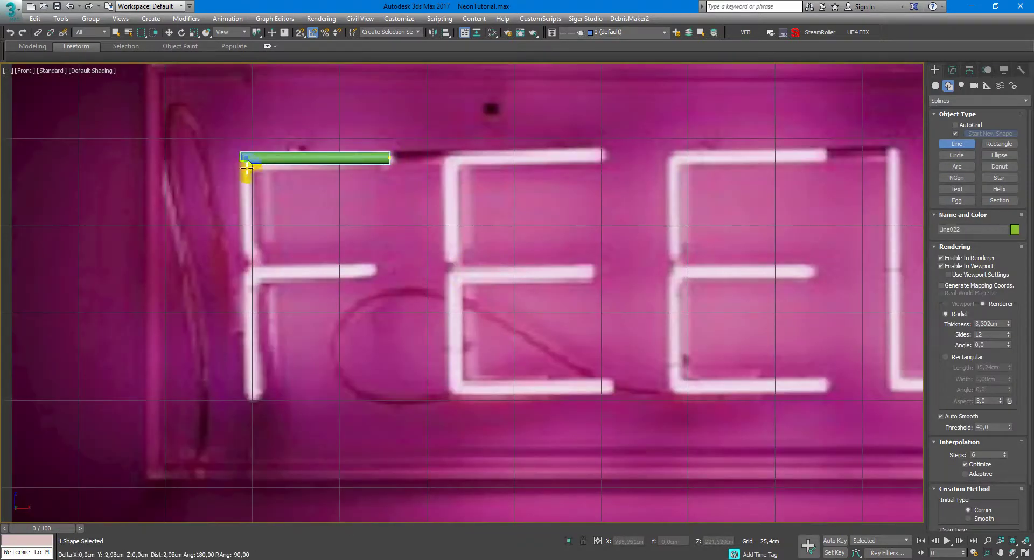
click(246, 253)
right_click(375, 271)
click(374, 271)
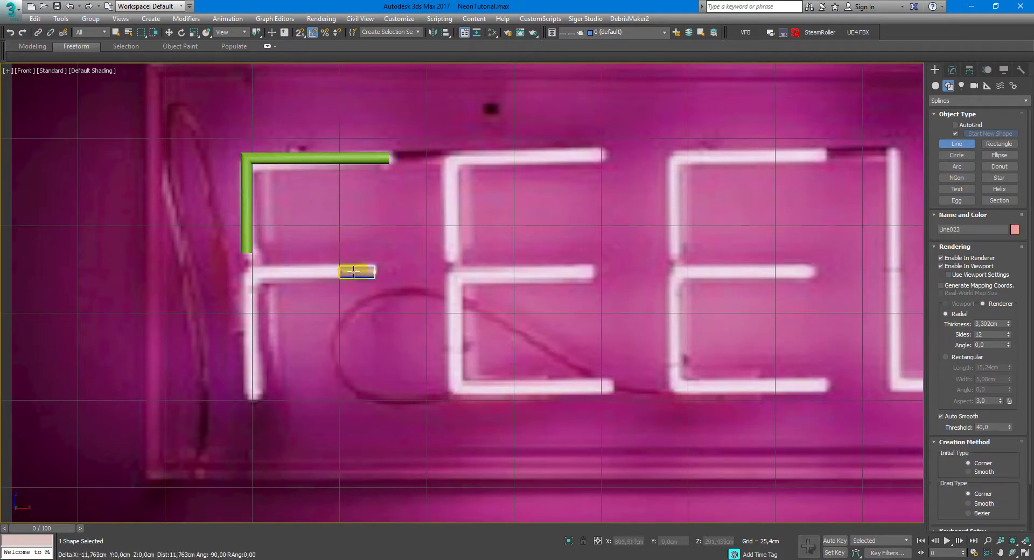
click(247, 271)
click(247, 397)
right_click(247, 398)
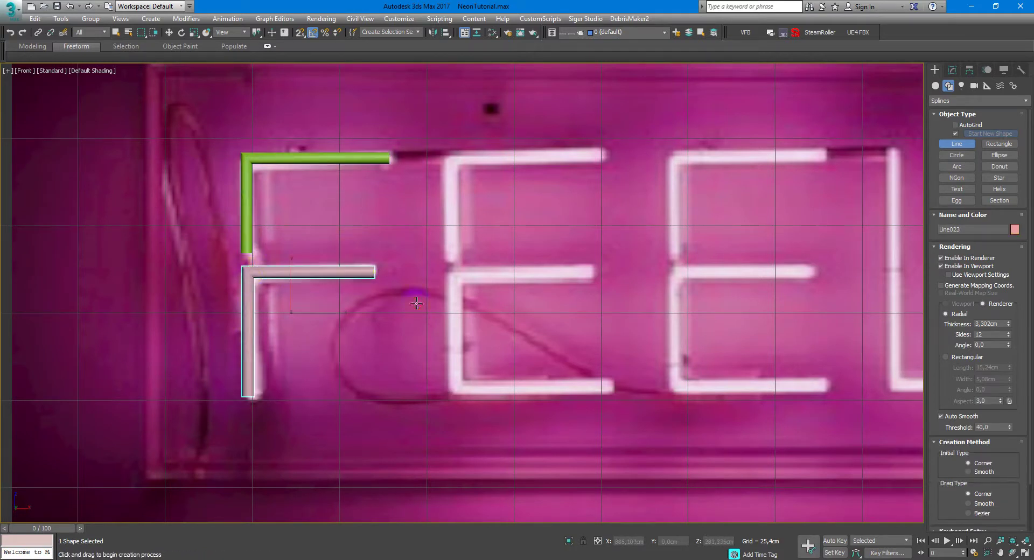
Step: Trace the N as a four-point tube line over the reference
middle_drag(592, 270, 345, 270)
scroll(344, 269, down, 4)
middle_drag(578, 231, 471, 223)
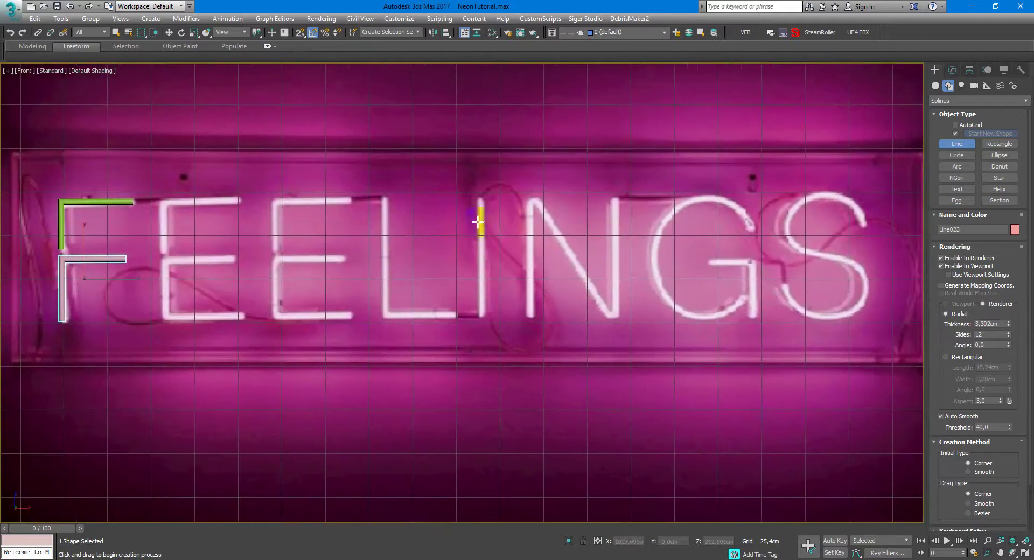
scroll(574, 217, up, 2)
click(511, 359)
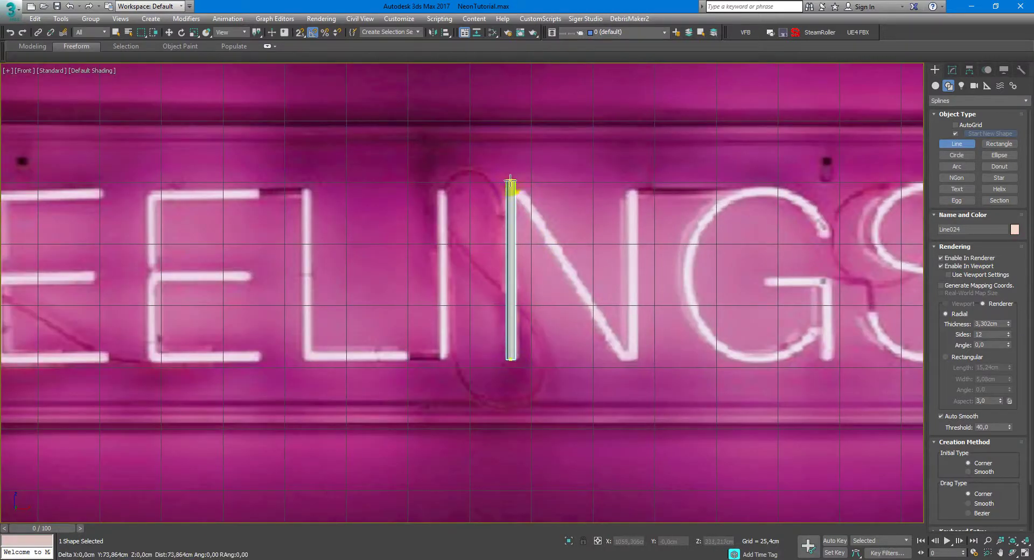
click(509, 154)
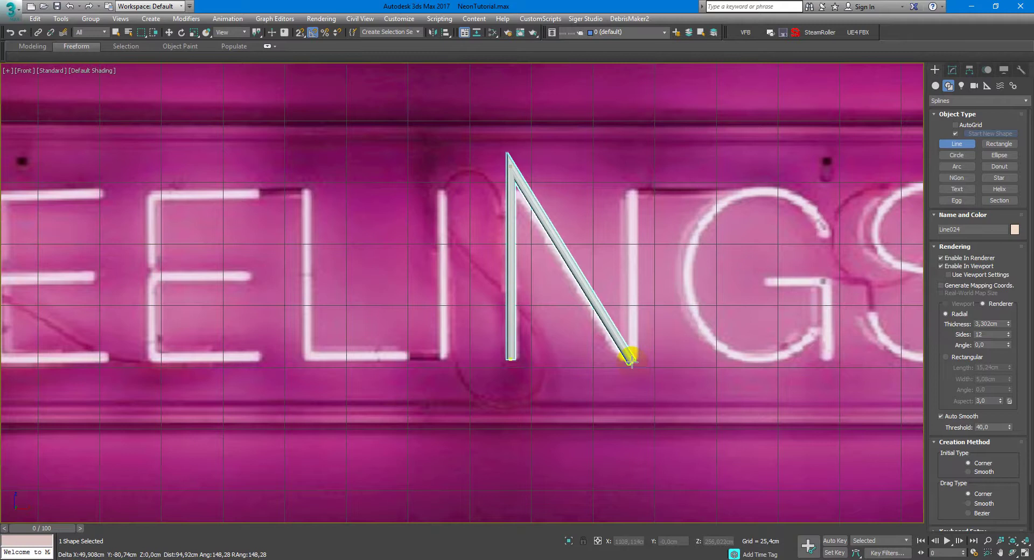
click(634, 380)
click(630, 183)
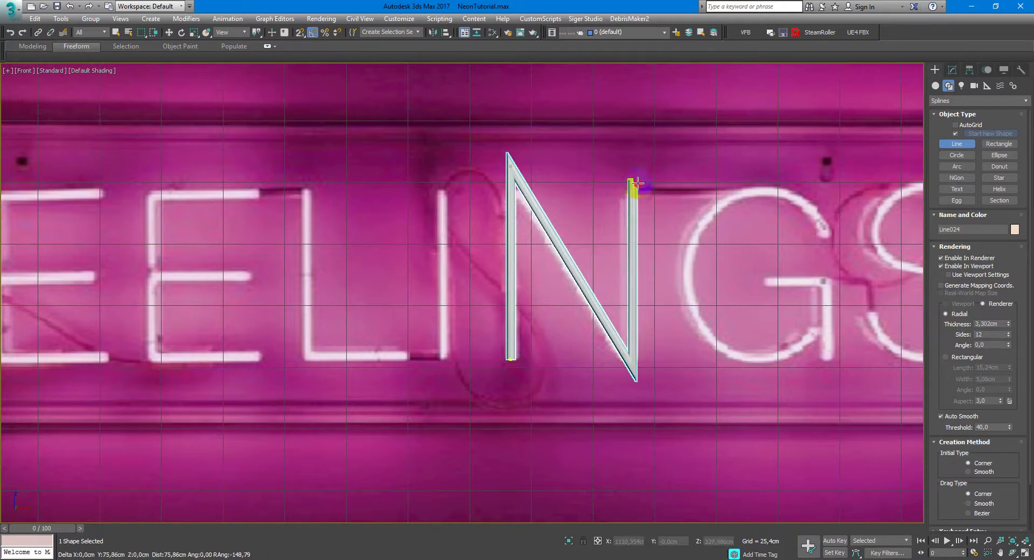
right_click(718, 165)
middle_drag(754, 211, 531, 205)
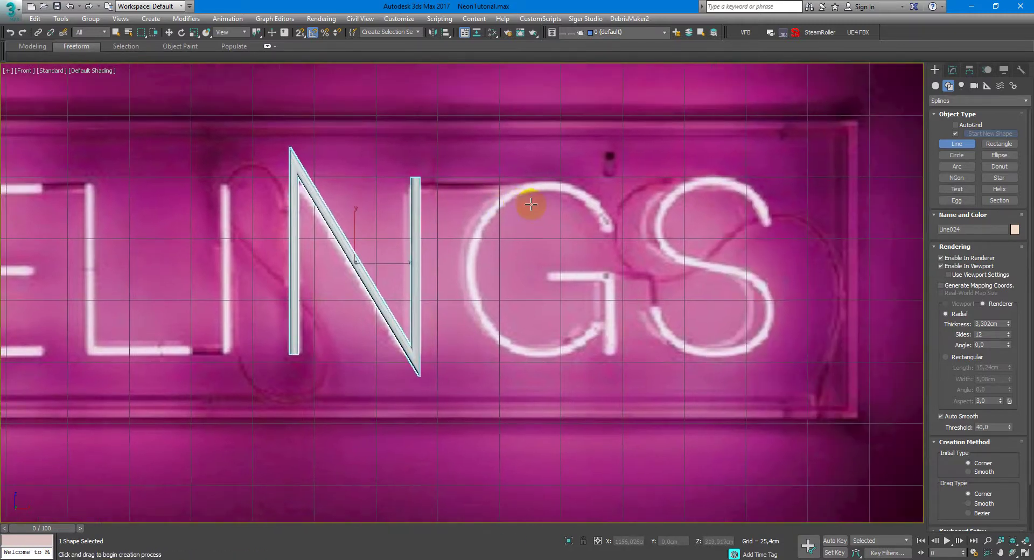
middle_drag(447, 230, 657, 228)
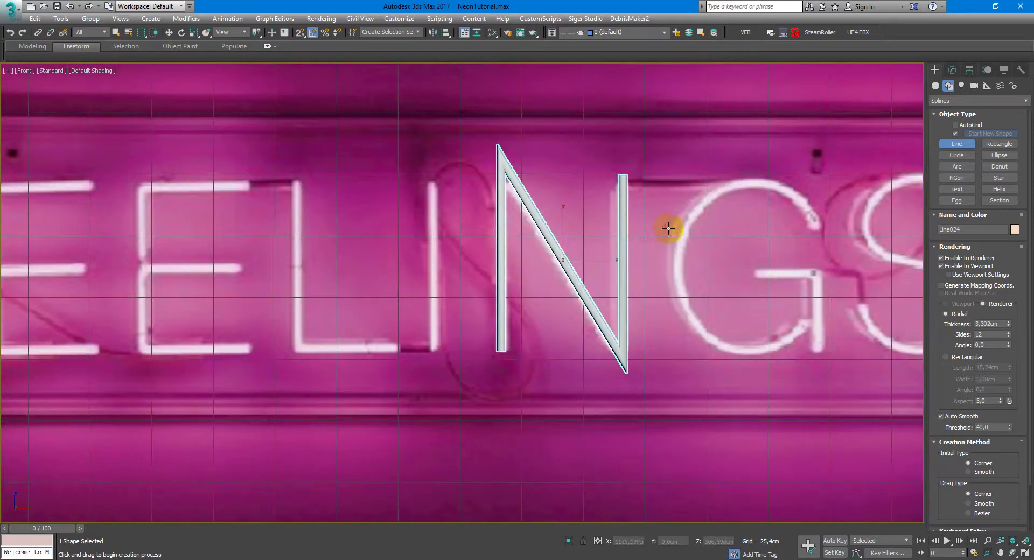
scroll(714, 224, down, 2)
middle_drag(725, 230, 624, 219)
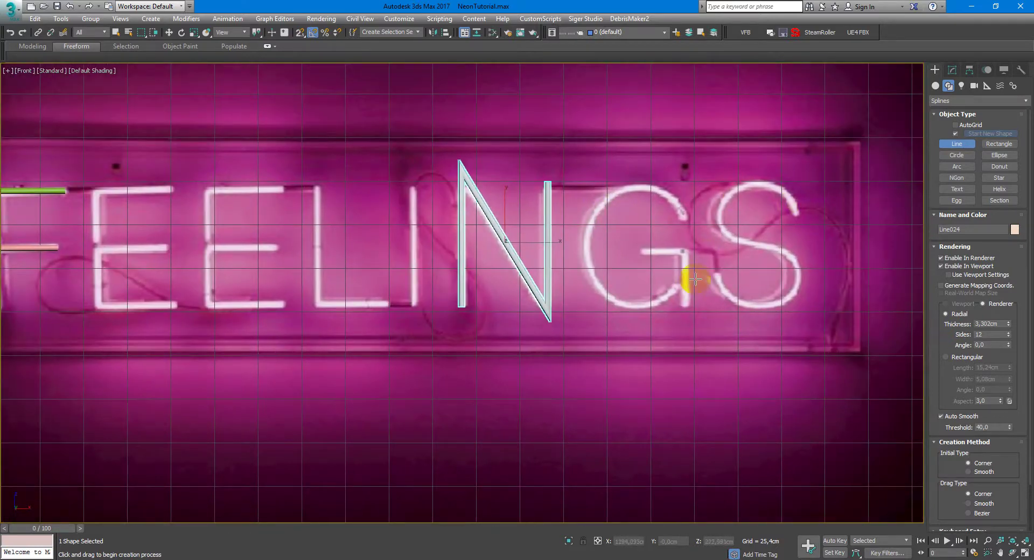
right_click(743, 229)
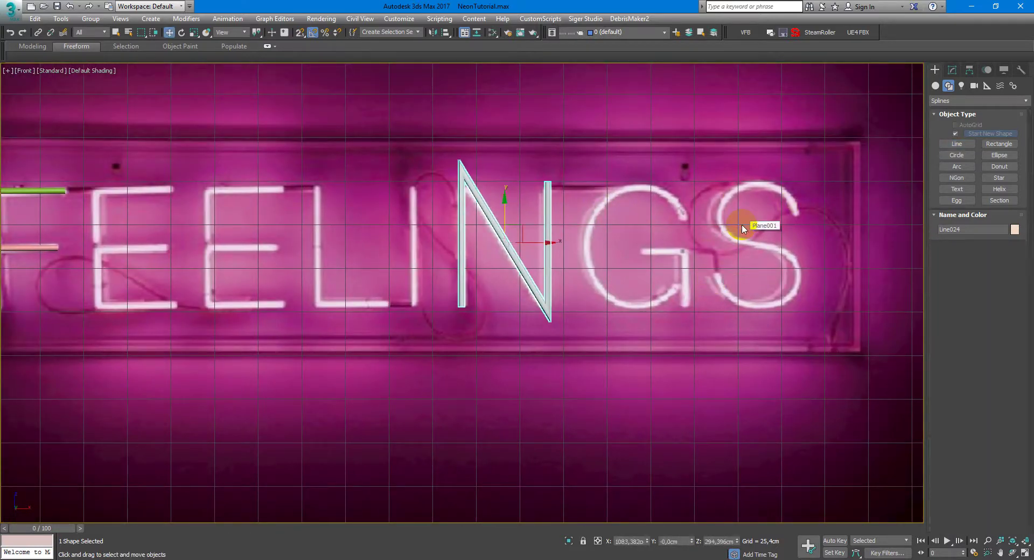
Step: Trace the S as a six-point tube line over the reference
right_click(795, 212)
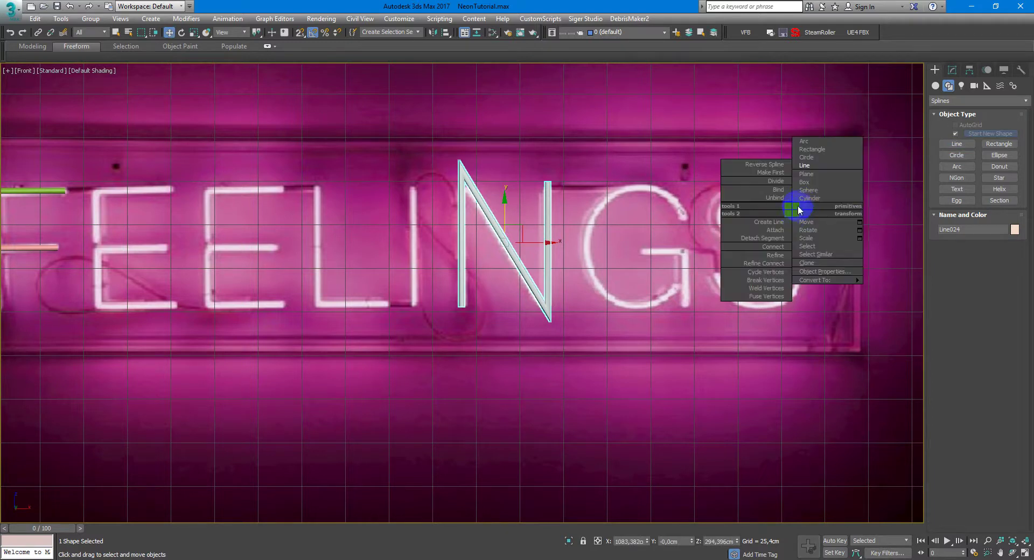
click(820, 166)
scroll(797, 208, up, 4)
click(798, 233)
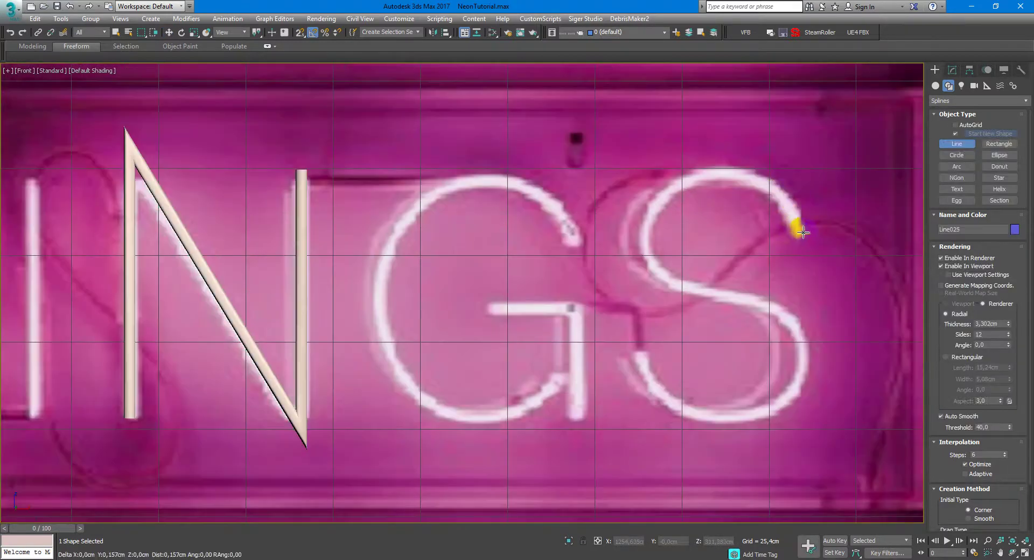
click(720, 157)
click(643, 239)
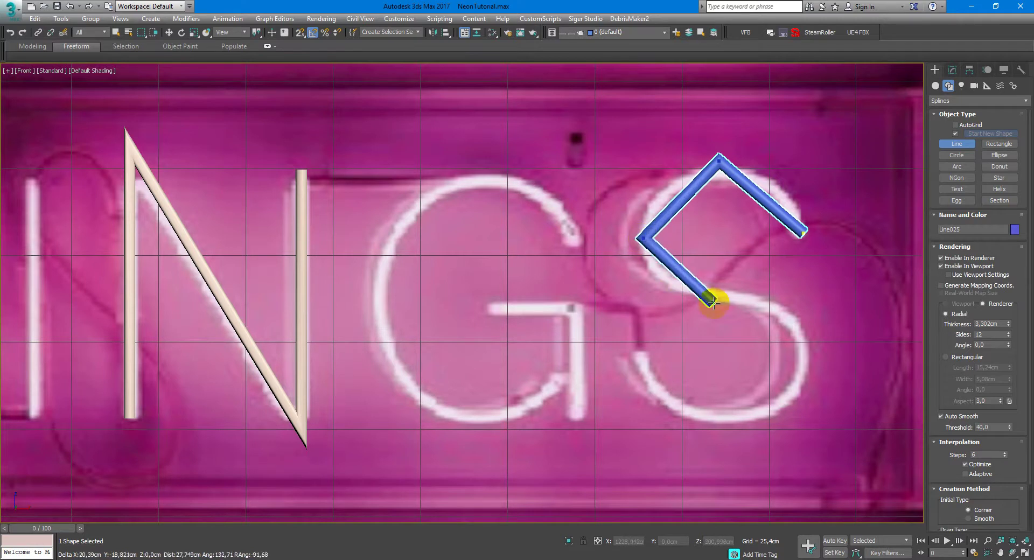
click(808, 357)
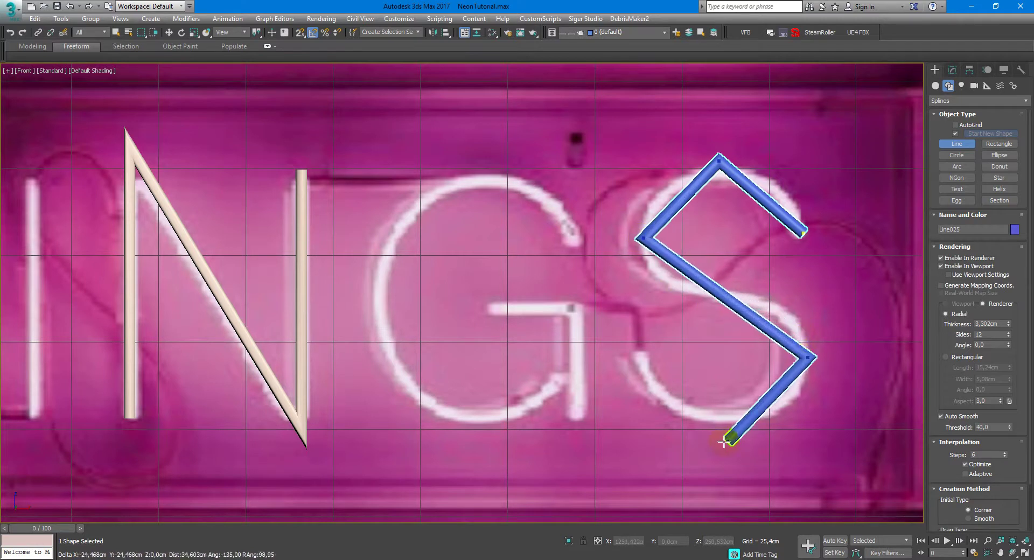
click(730, 422)
click(633, 355)
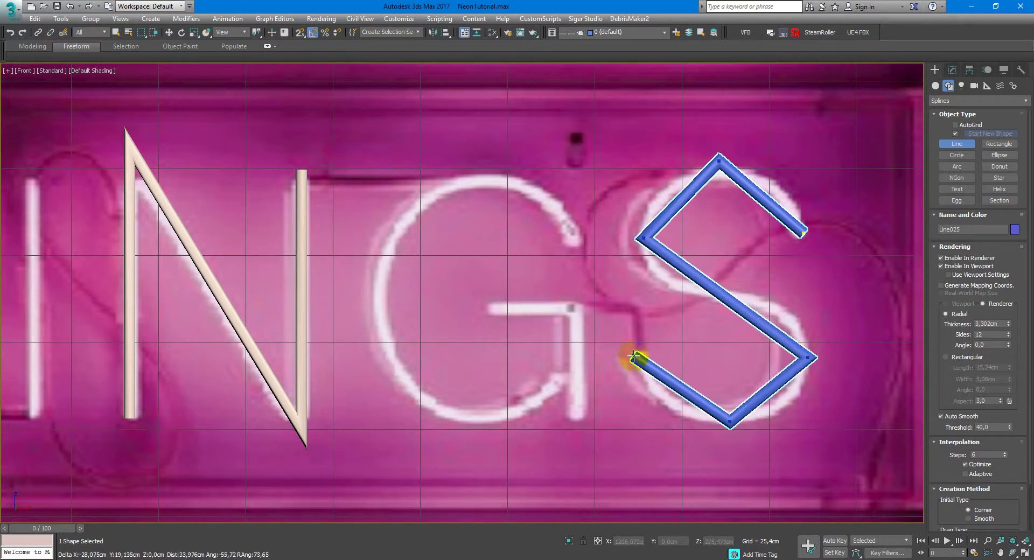
right_click(653, 299)
right_click(653, 299)
Step: Make the S's upper-right end vertex Bezier, curve its stroke, and enable Adaptive interpolation
key(1)
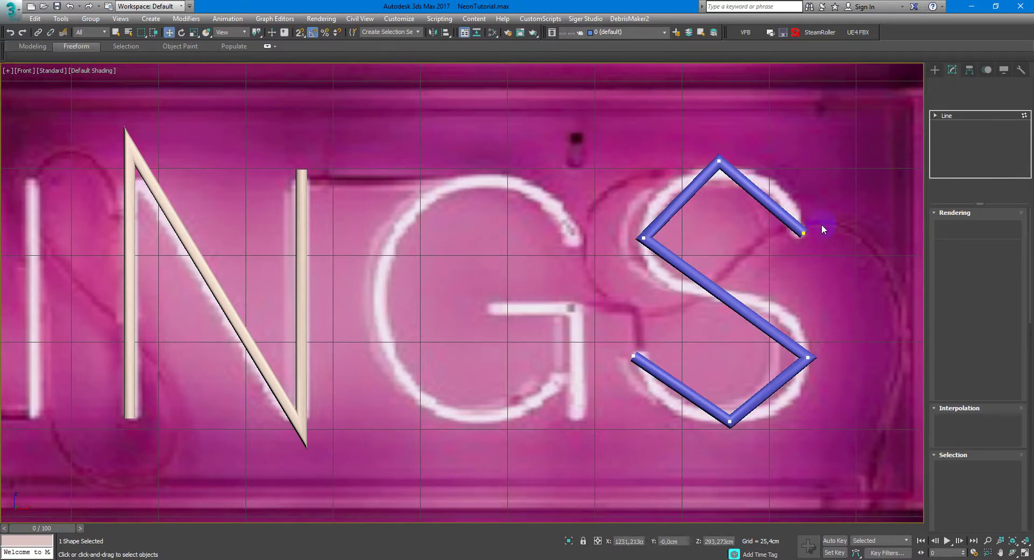
drag(822, 223, 768, 249)
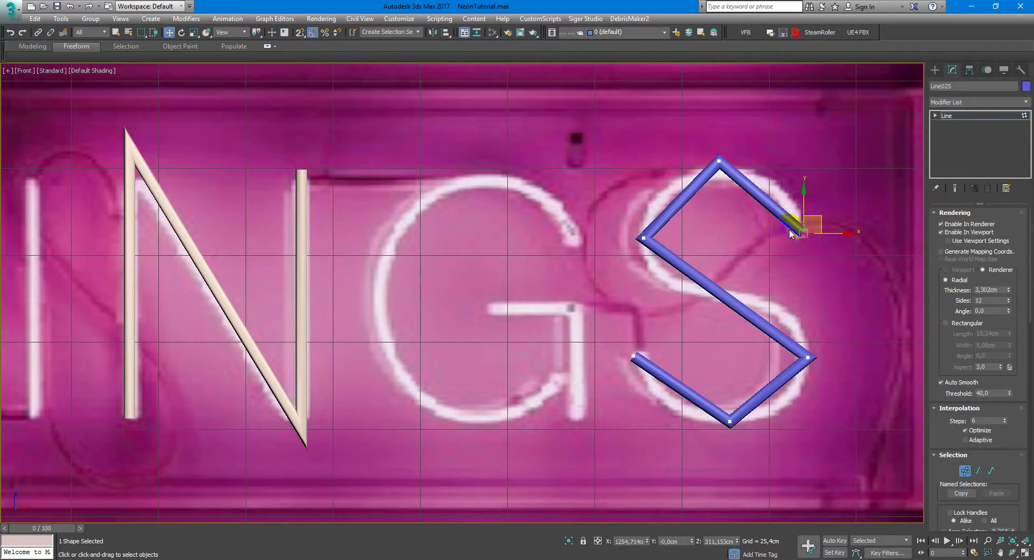
right_click(782, 217)
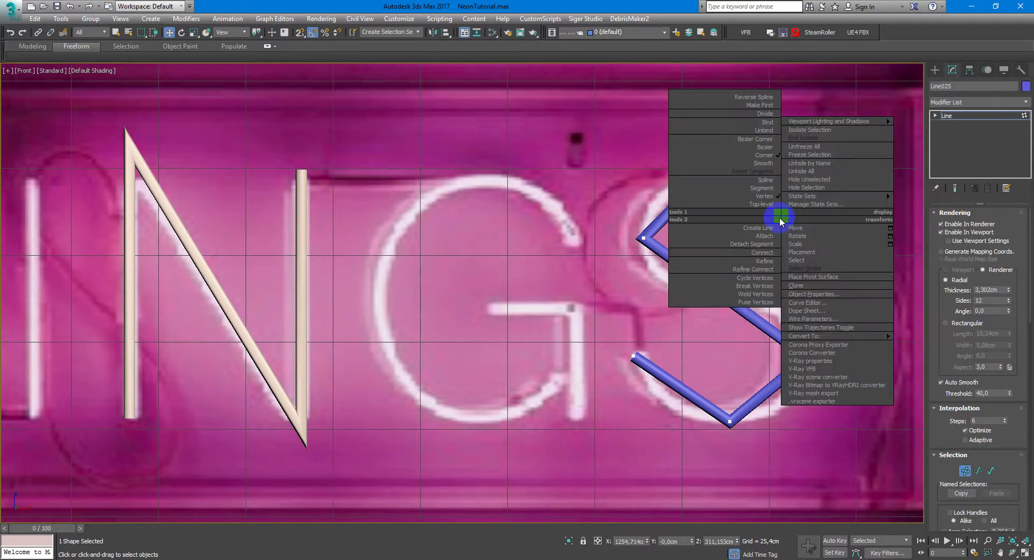
click(774, 147)
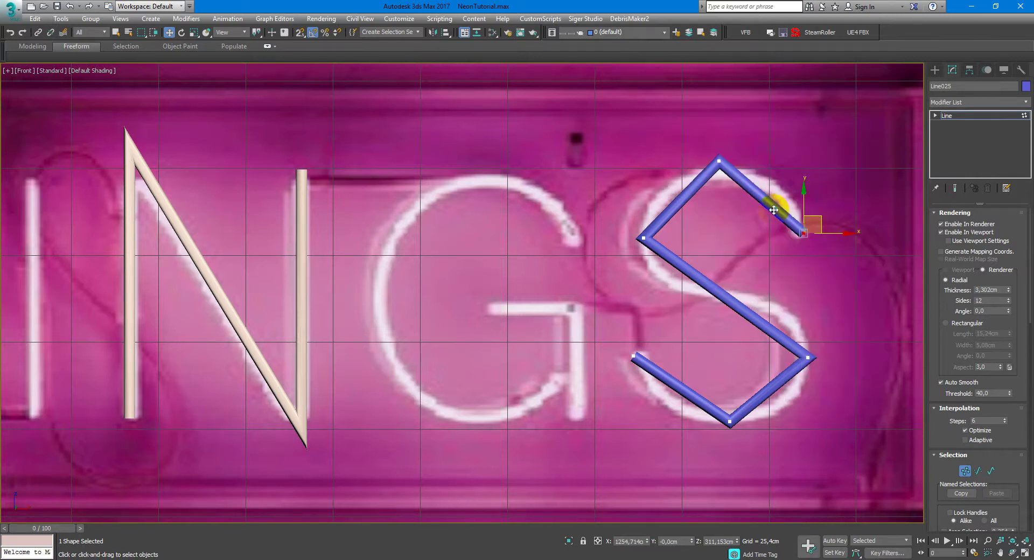
drag(774, 210, 783, 175)
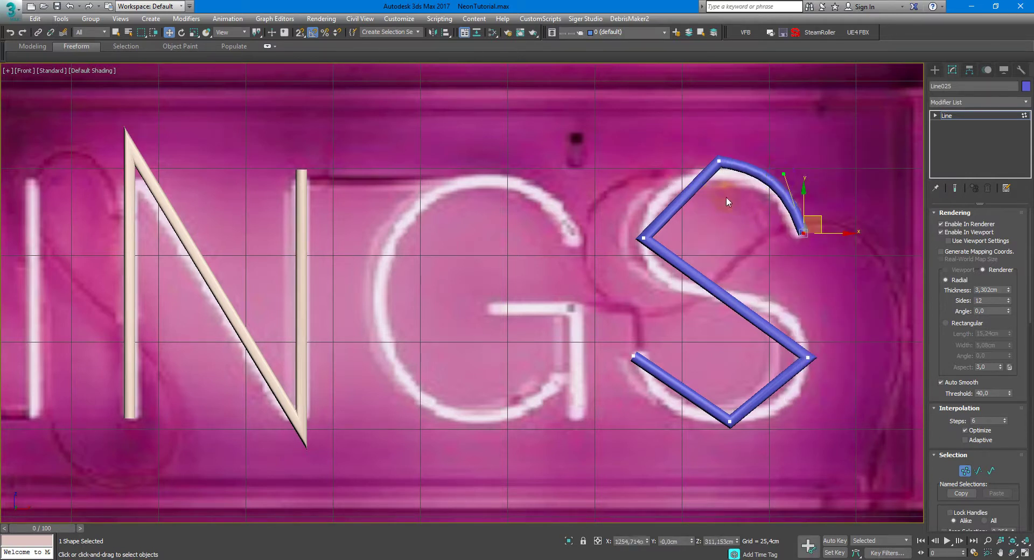
click(966, 441)
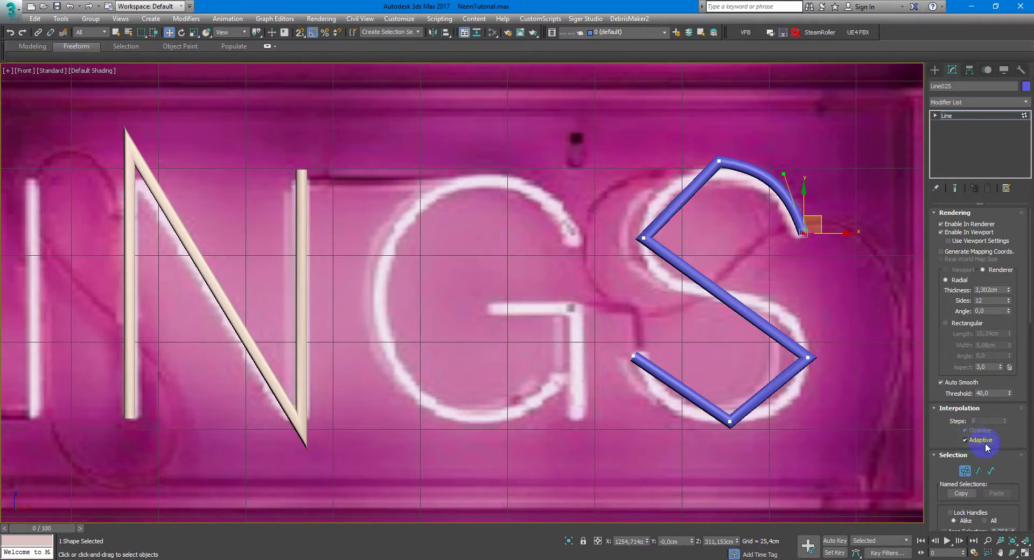
middle_drag(780, 276, 769, 259)
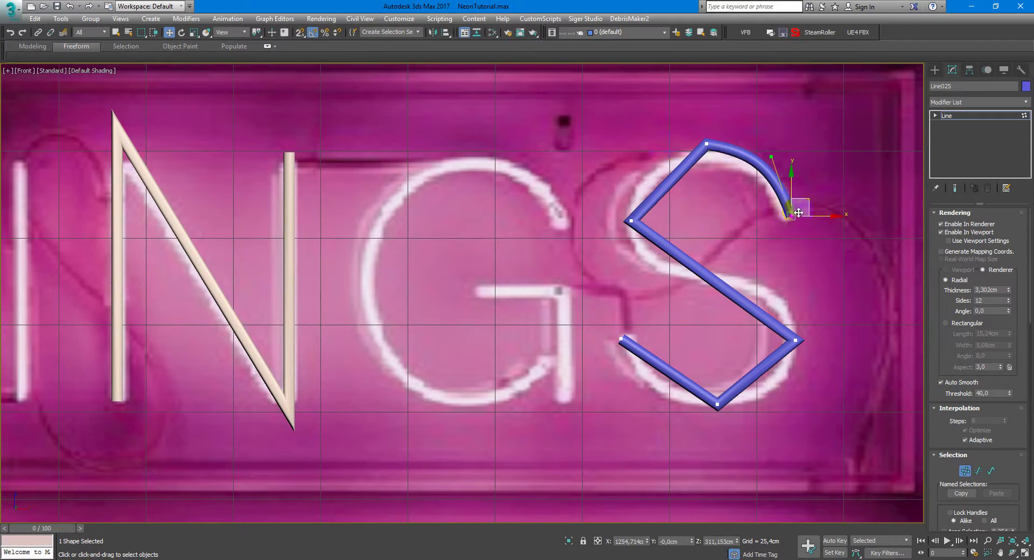
click(707, 144)
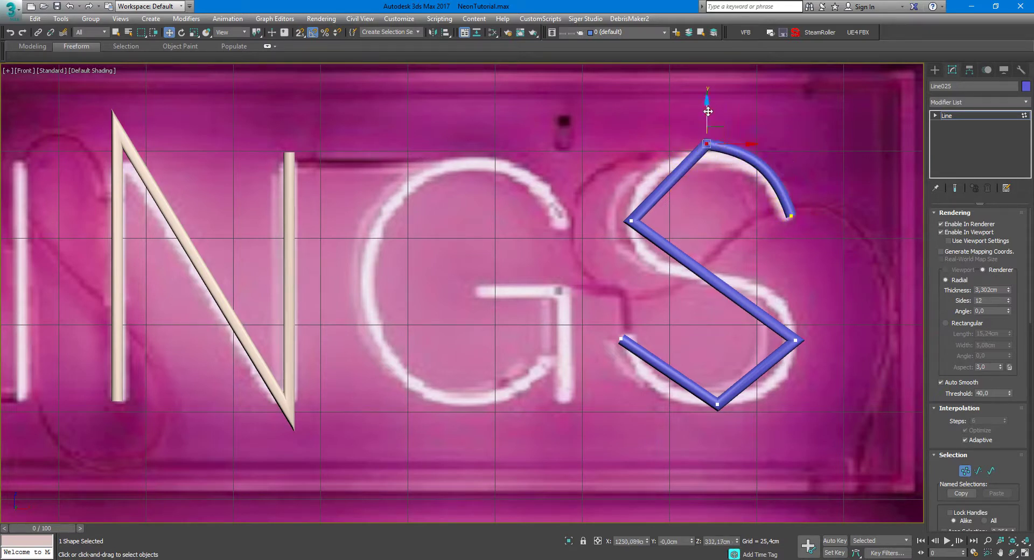
Step: Convert the S's top vertex to Bezier, lower it, and level its tangents into a round arc
right_click(703, 154)
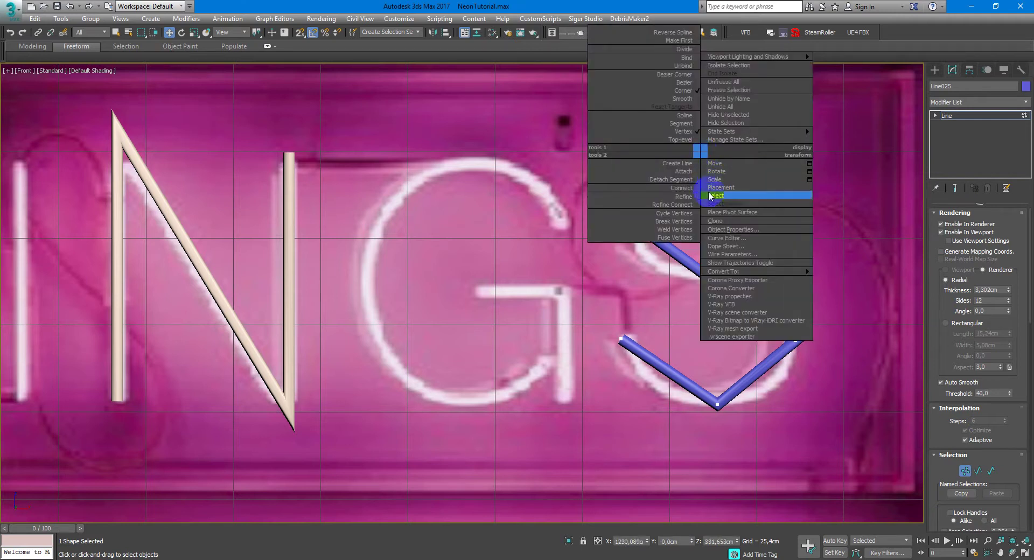
click(677, 90)
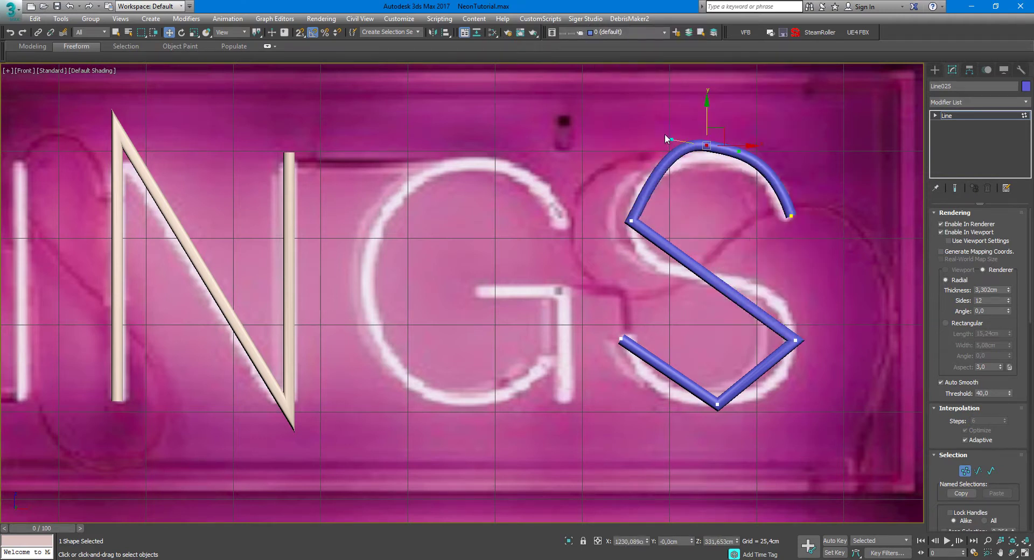
drag(670, 139, 656, 146)
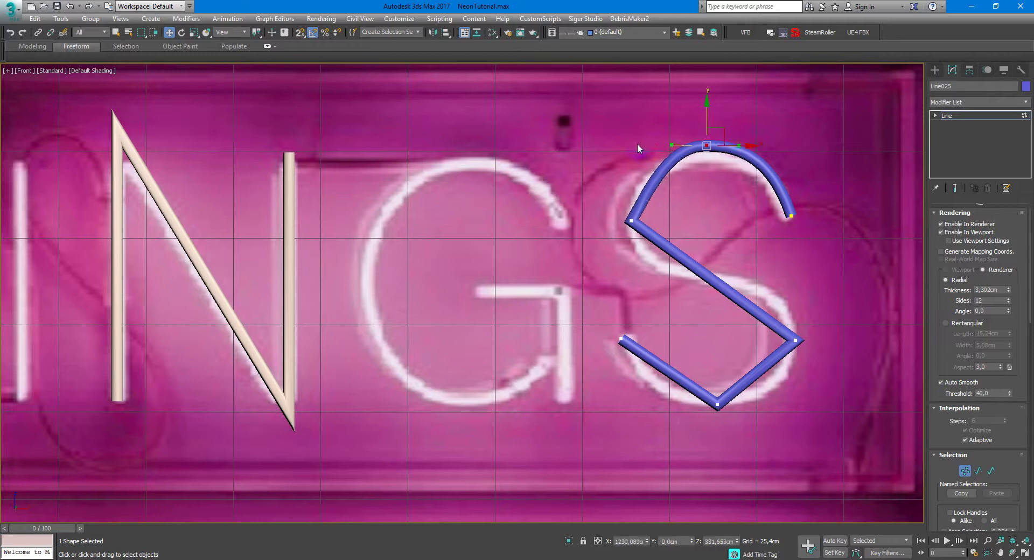
click(655, 150)
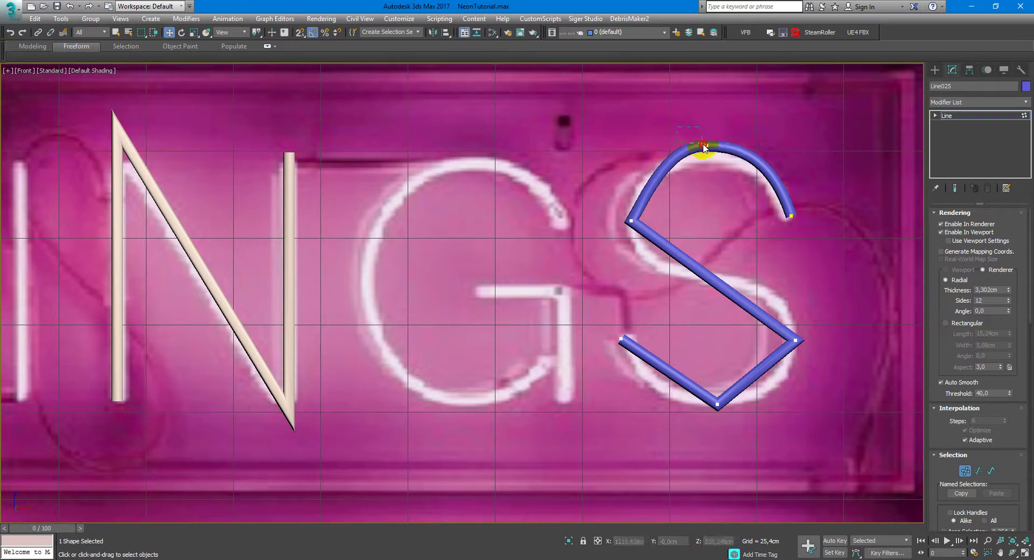
drag(703, 146, 661, 146)
drag(724, 132, 723, 143)
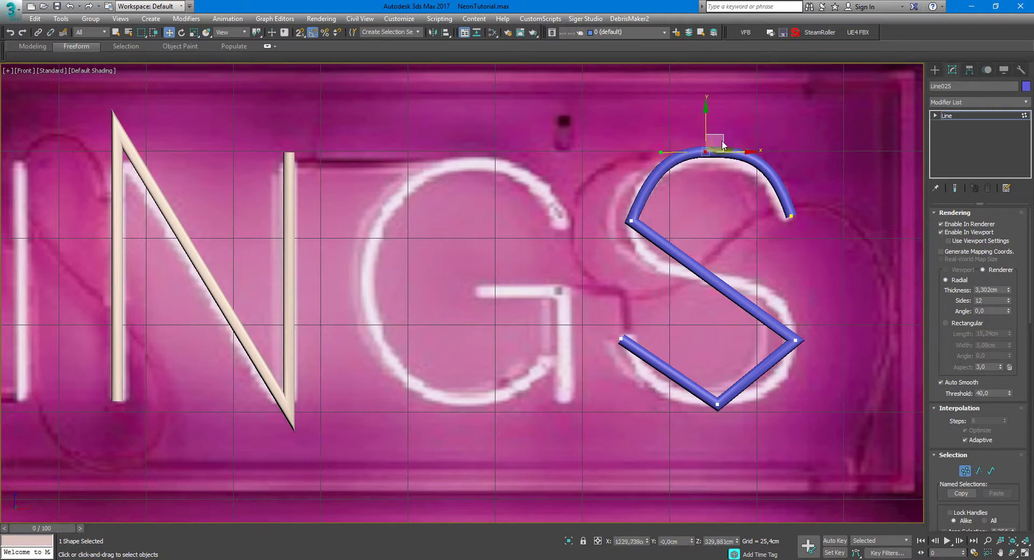
drag(661, 153, 663, 154)
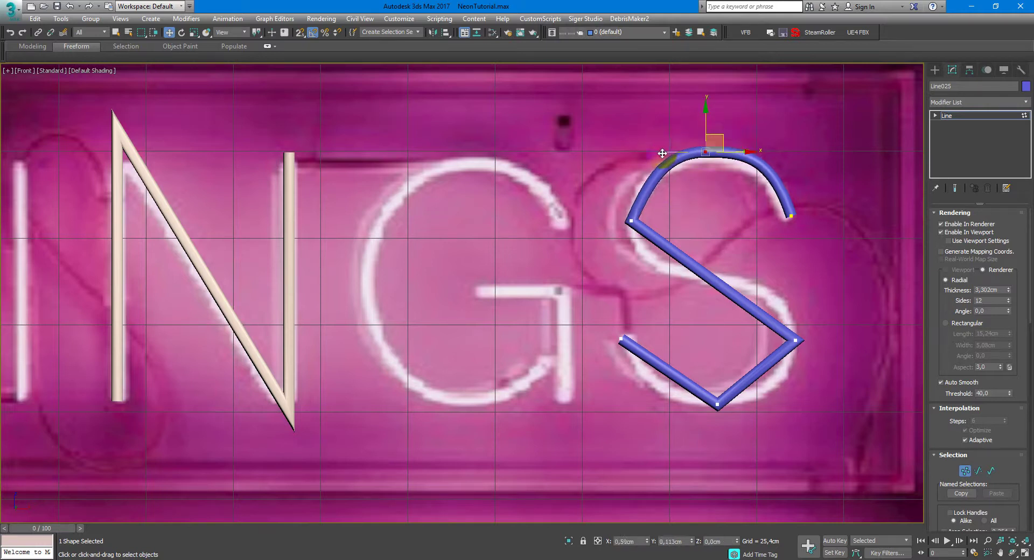
Step: Make the S's left corner vertex Bezier and reshape its tangents to smooth the left curve
click(616, 213)
right_click(675, 208)
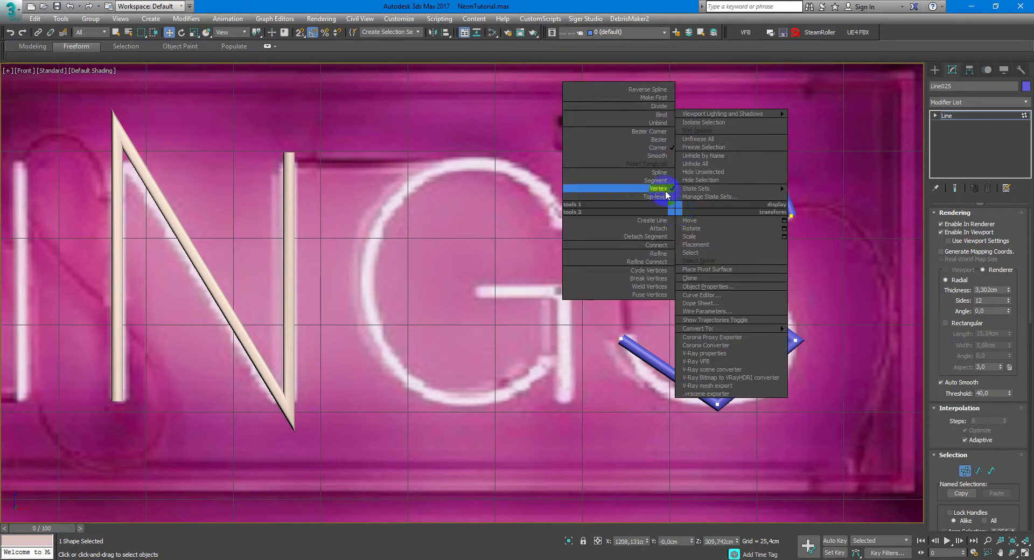
click(658, 141)
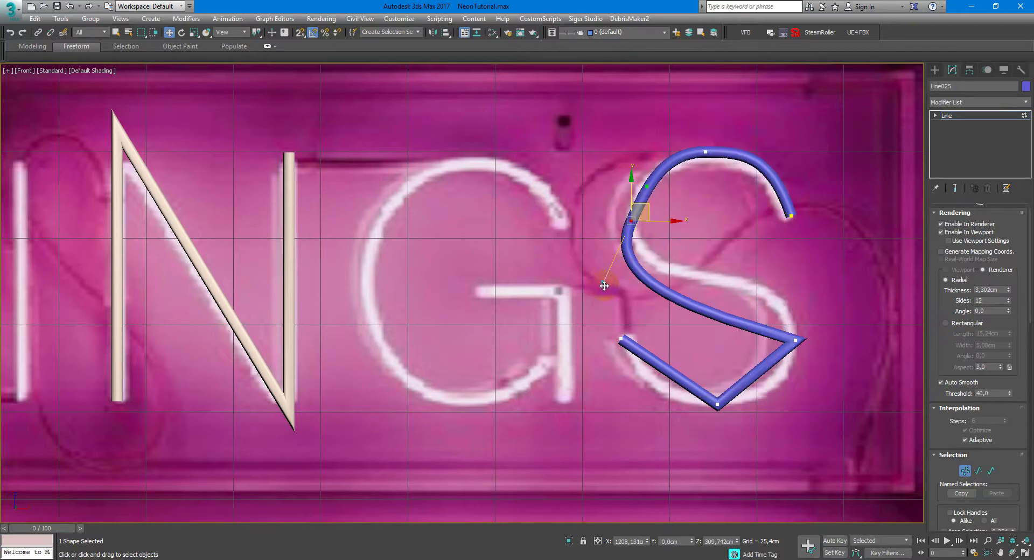
drag(604, 286, 632, 260)
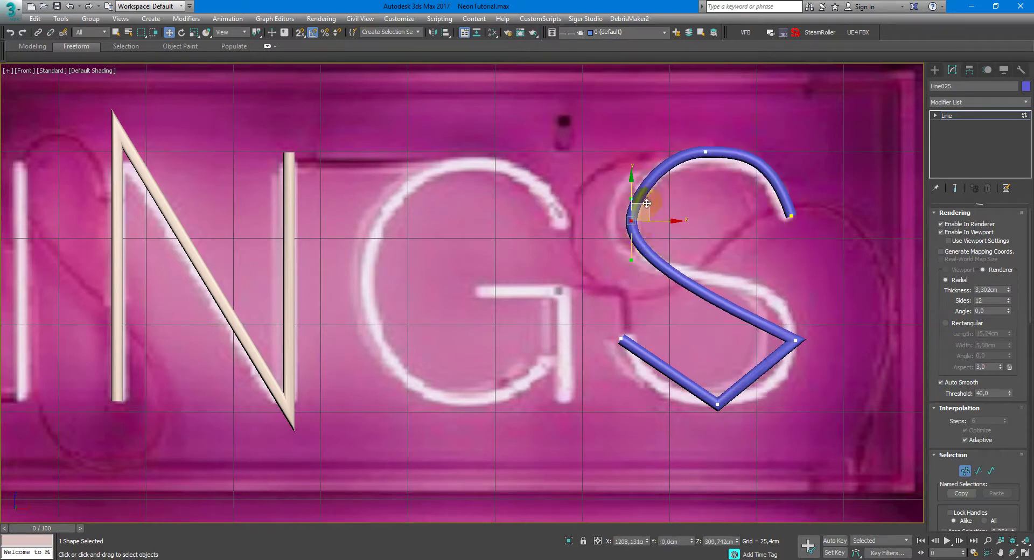
mouse_move(658, 220)
mouse_down()
mouse_move(670, 221)
mouse_move(660, 221)
mouse_up()
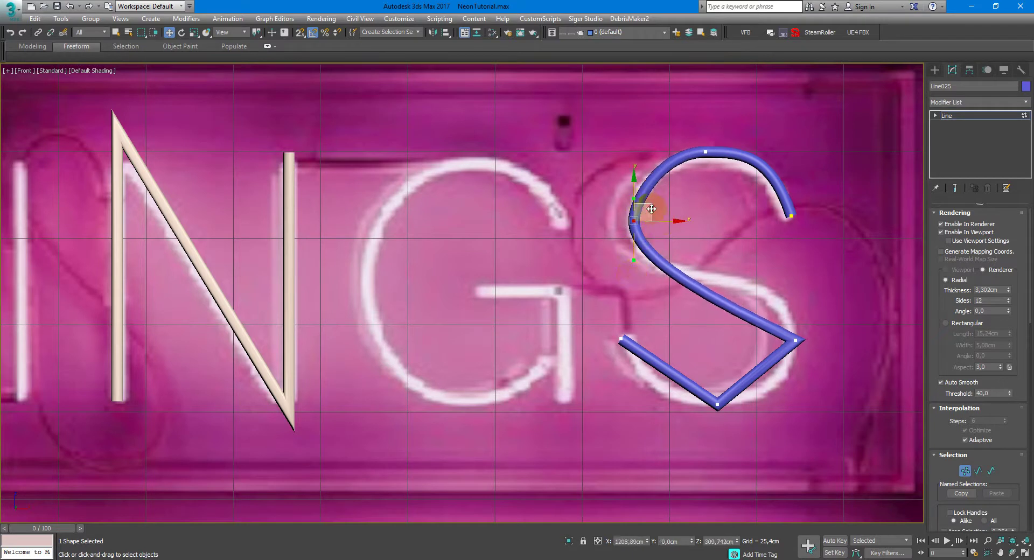
drag(634, 259, 634, 271)
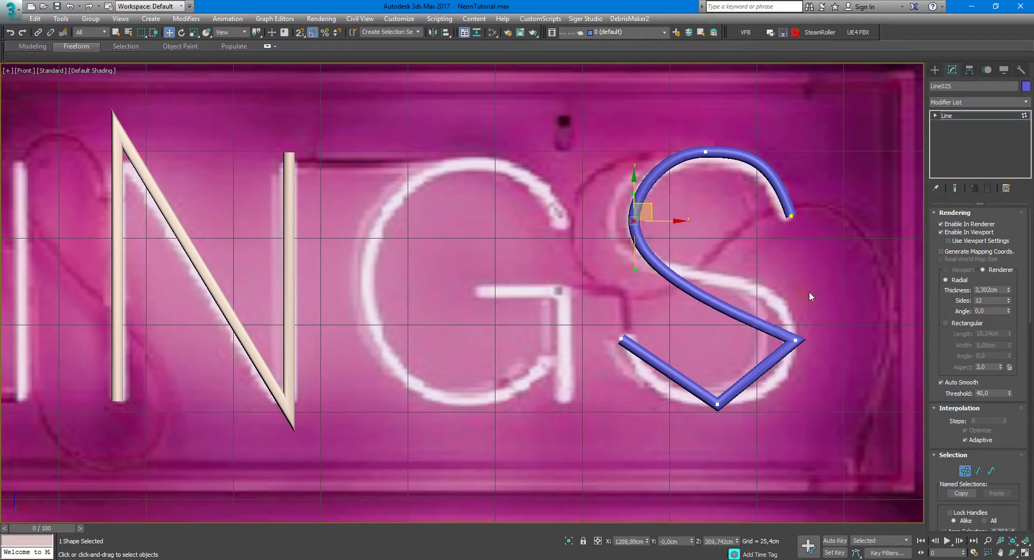
Step: Turn the S's right and bottom corner vertices into smooth Bezier bends
click(796, 340)
right_click(824, 287)
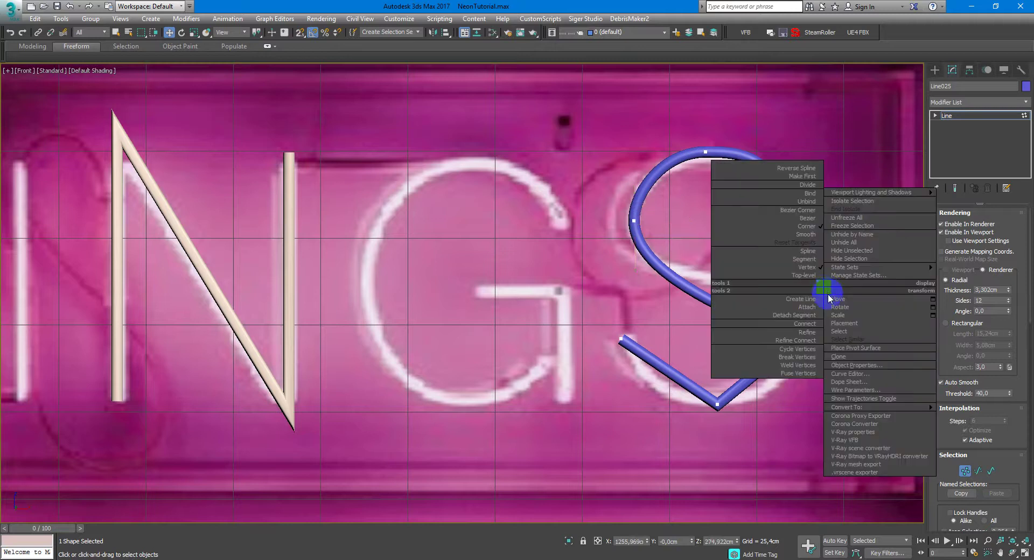
click(811, 218)
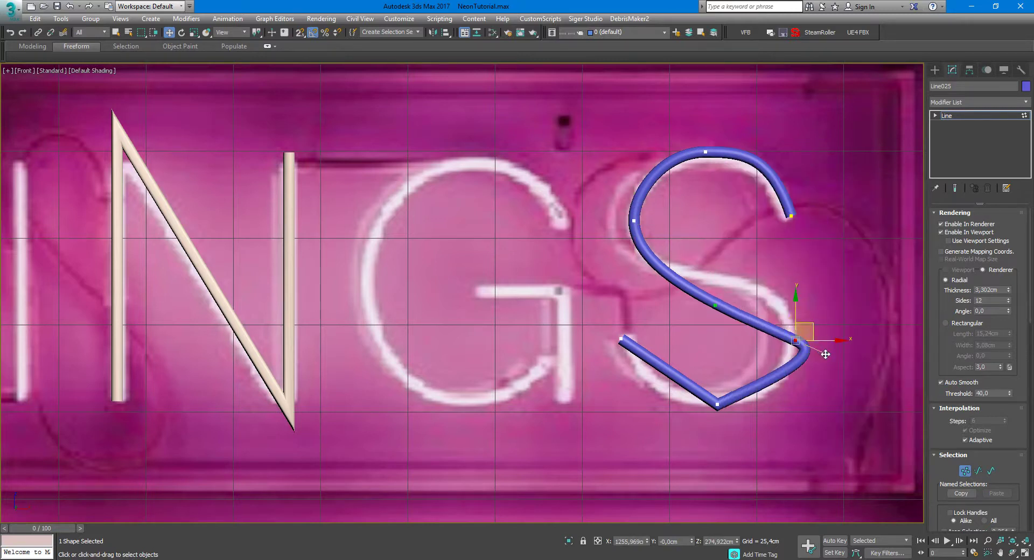
drag(825, 354, 727, 393)
click(718, 404)
right_click(742, 300)
click(711, 273)
Step: Select the F's upper tube Line022, pick its top-left corner vertex, and switch to wireframe
key(1)
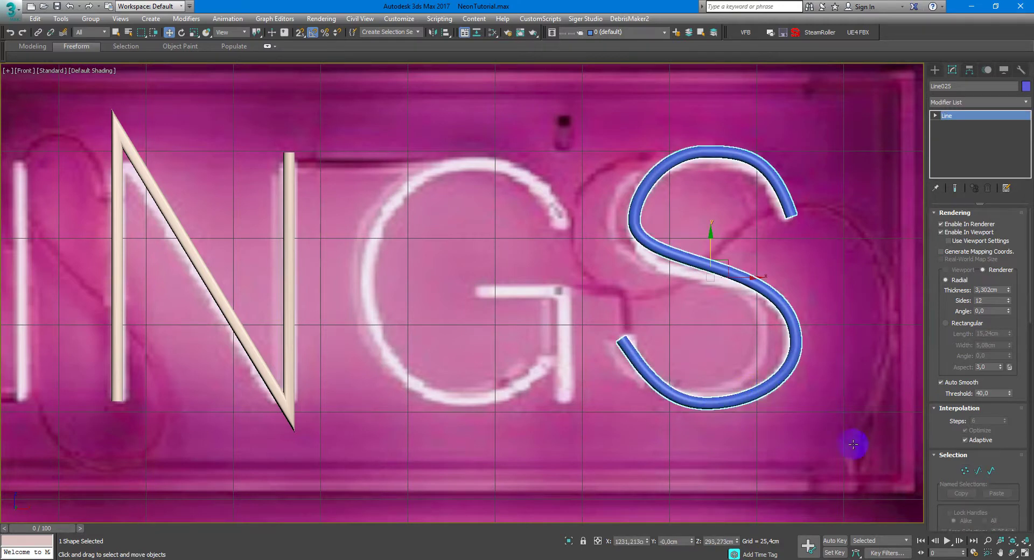
scroll(802, 258, down, 6)
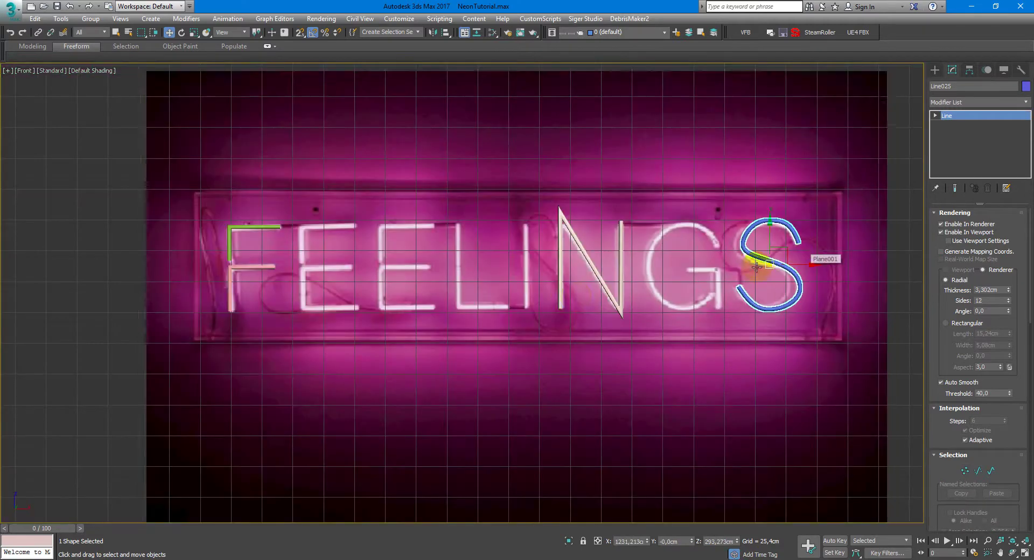
scroll(441, 260, up, 9)
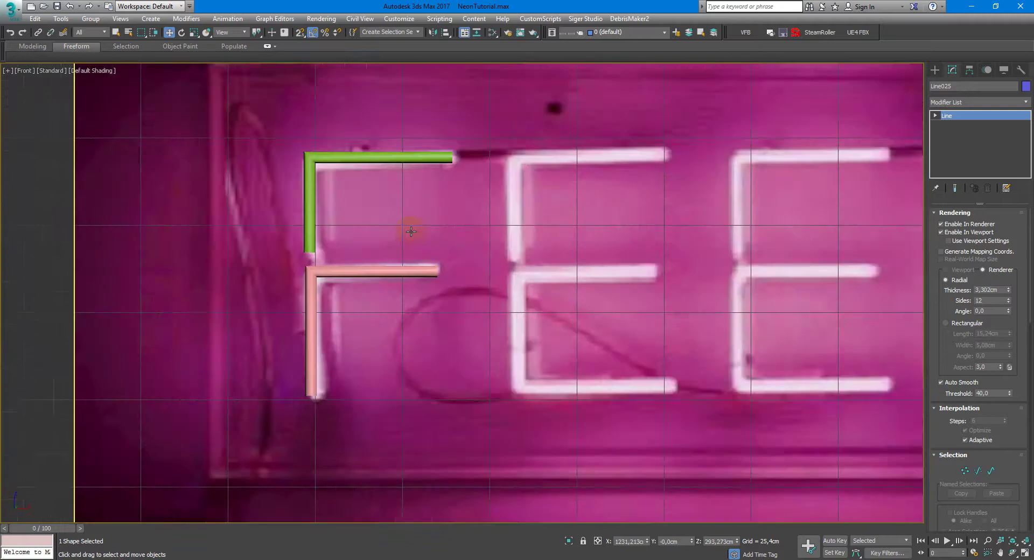
click(253, 91)
middle_drag(396, 248, 437, 274)
scroll(437, 273, down, 2)
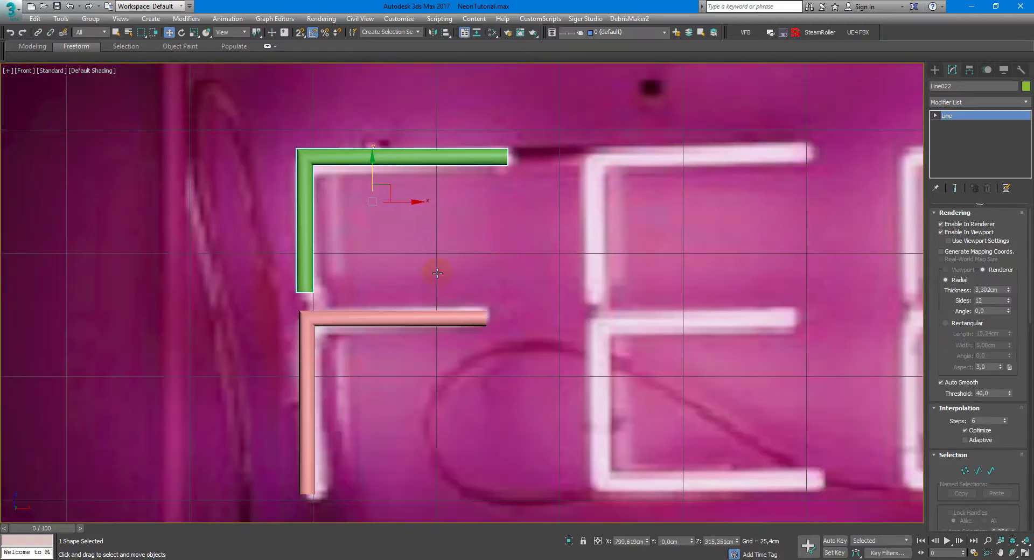
key(1)
drag(291, 171, 292, 171)
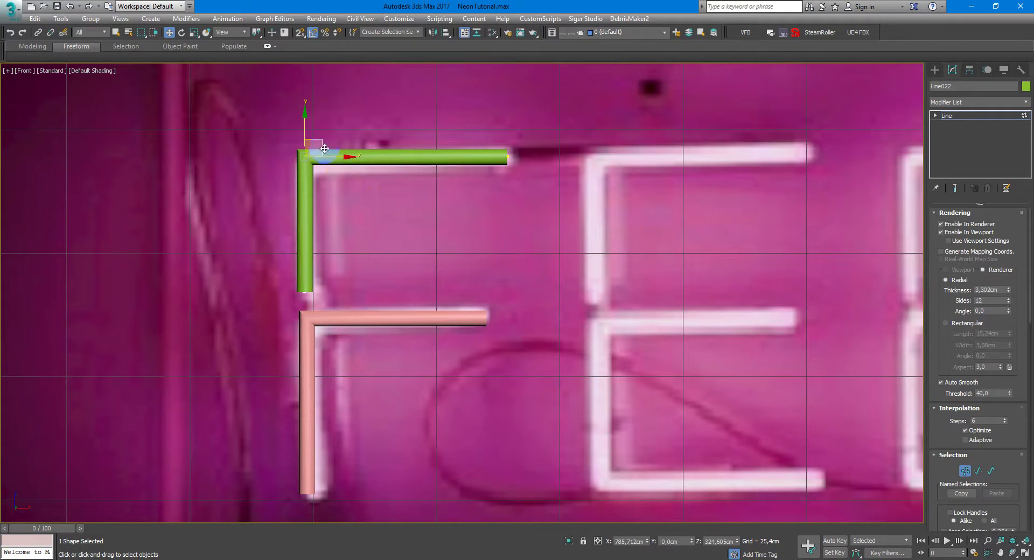
key(F3)
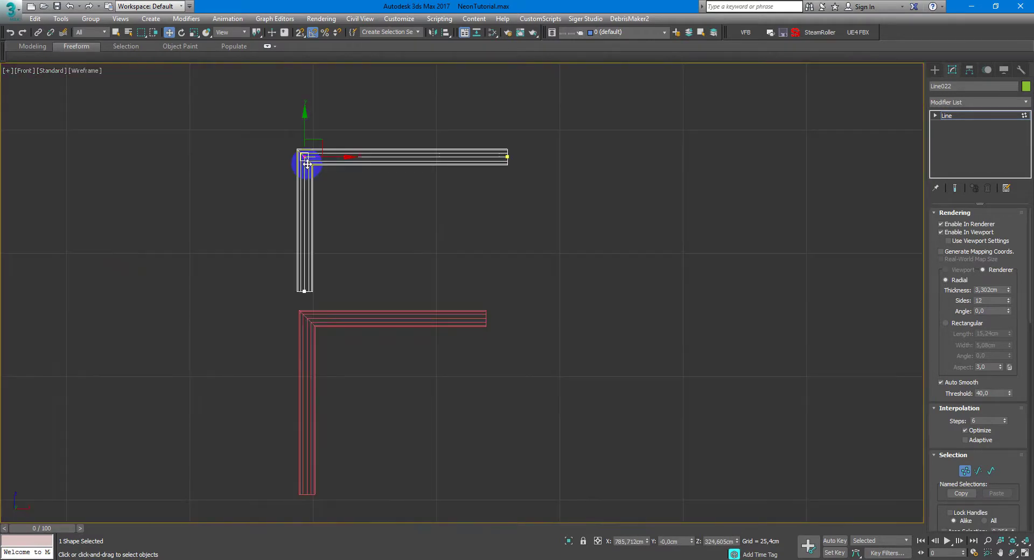
Step: Fillet the F's top-left corner into an arc, then restore the shaded view
scroll(943, 415, down, 1)
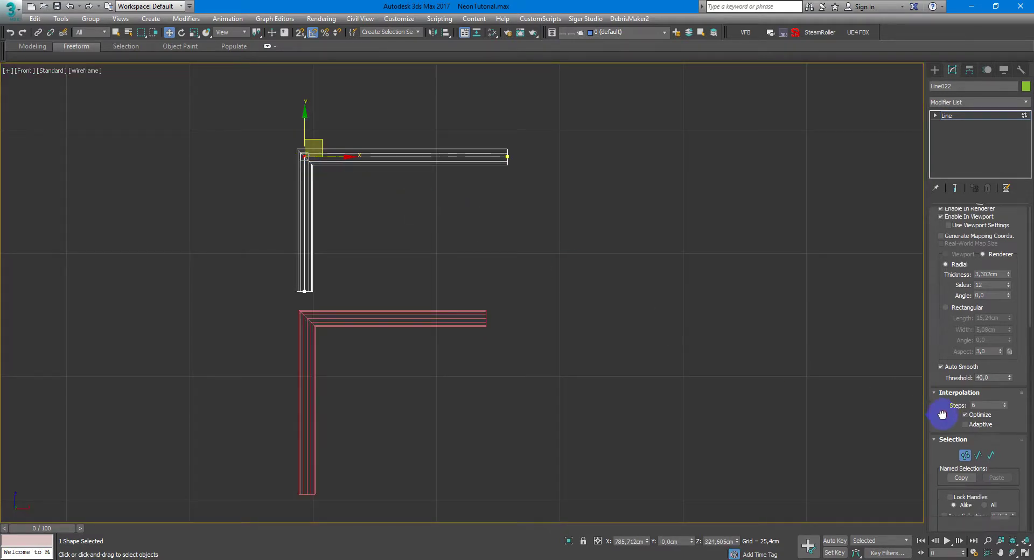
drag(942, 415, 953, 206)
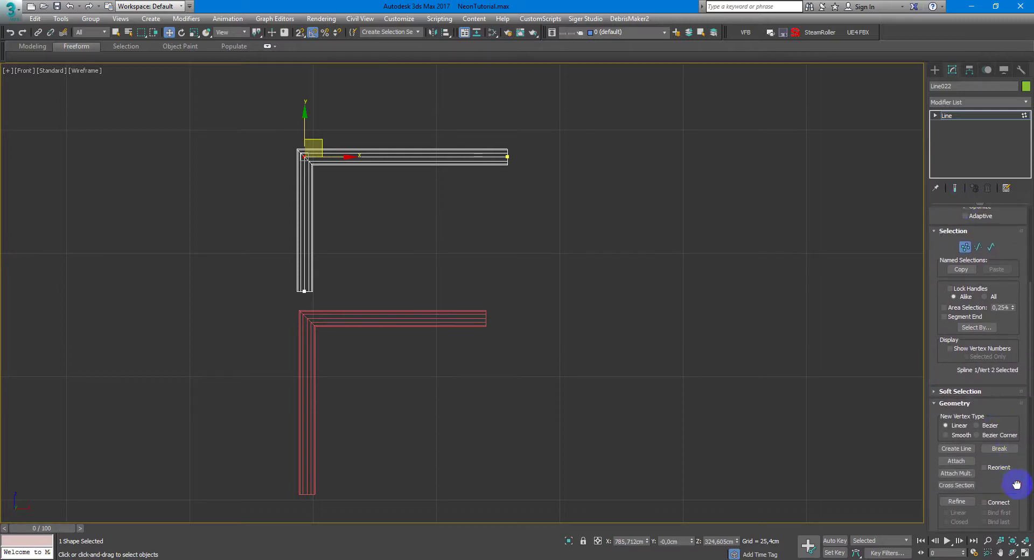
drag(1017, 485, 1013, 299)
click(956, 482)
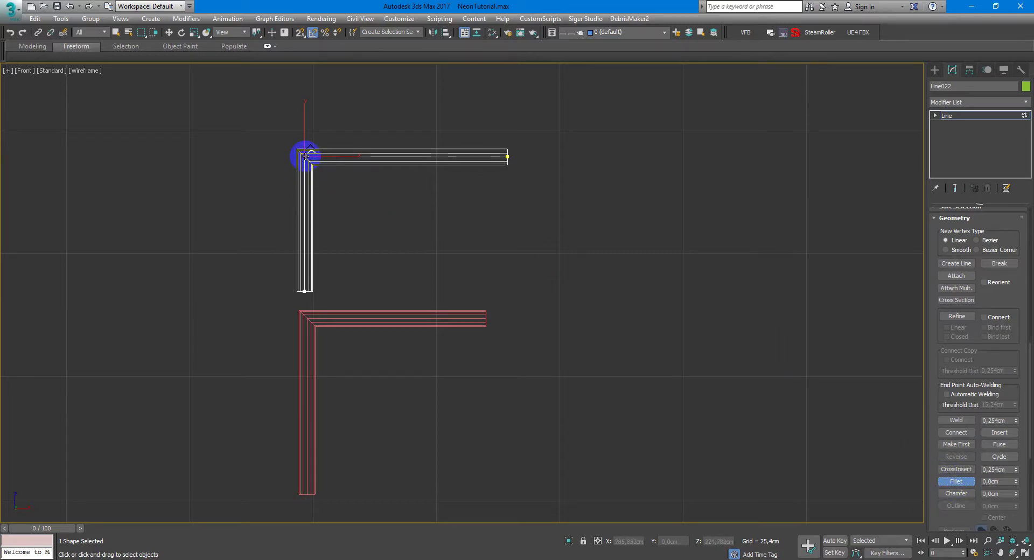
drag(305, 157, 307, 134)
right_click(308, 139)
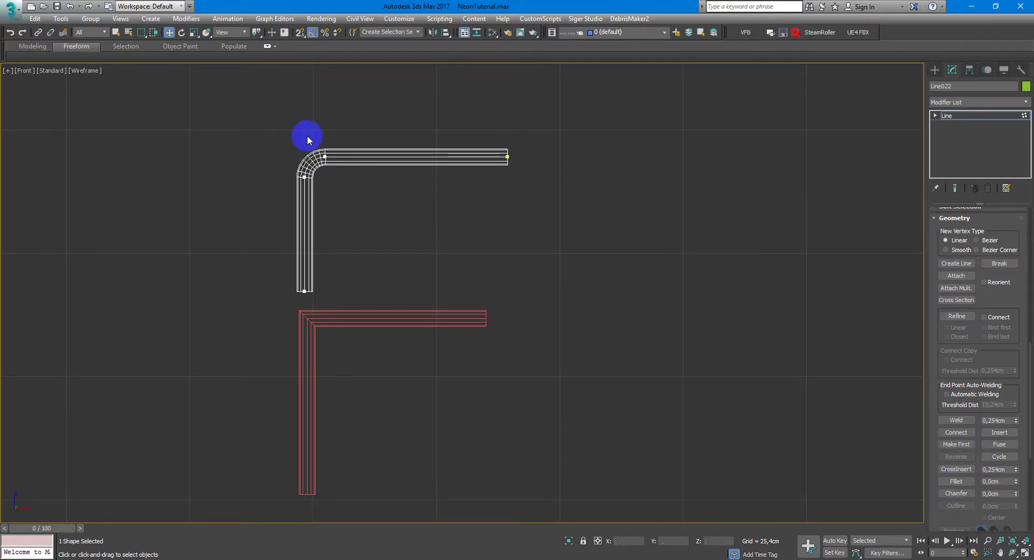
key(1)
key(F3)
Step: Fillet the N's top and bottom corner vertices to 7,215cm
scroll(422, 243, down, 2)
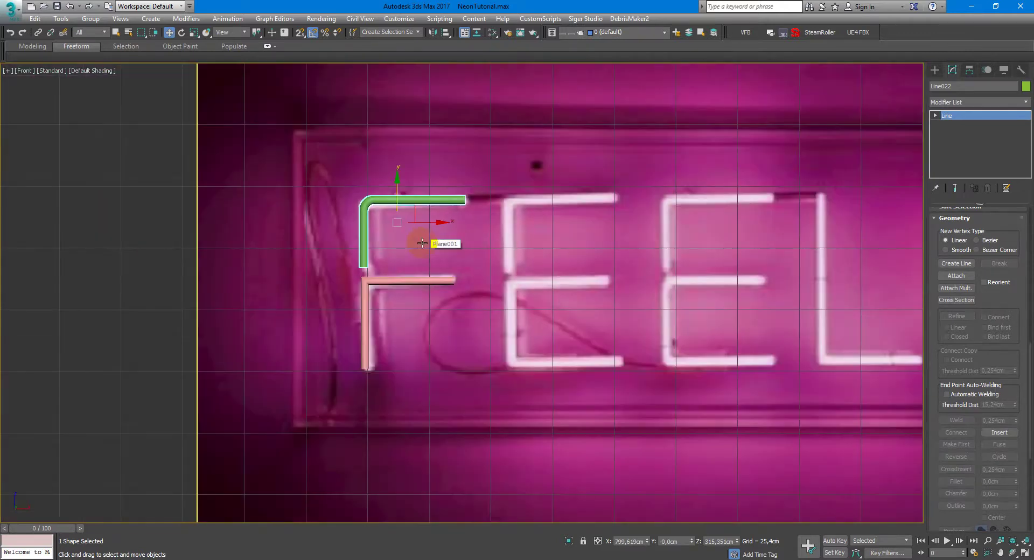
scroll(422, 243, down, 2)
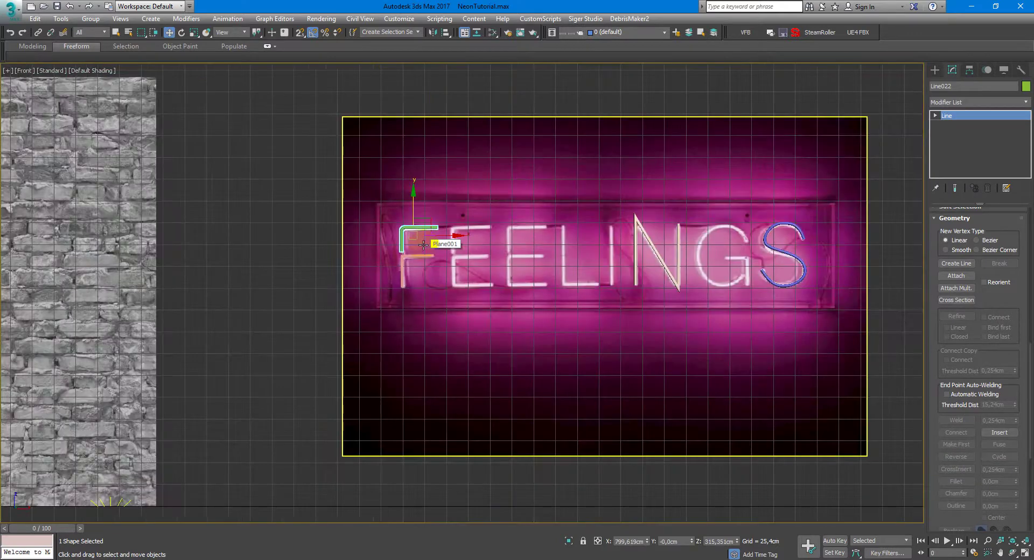
click(636, 234)
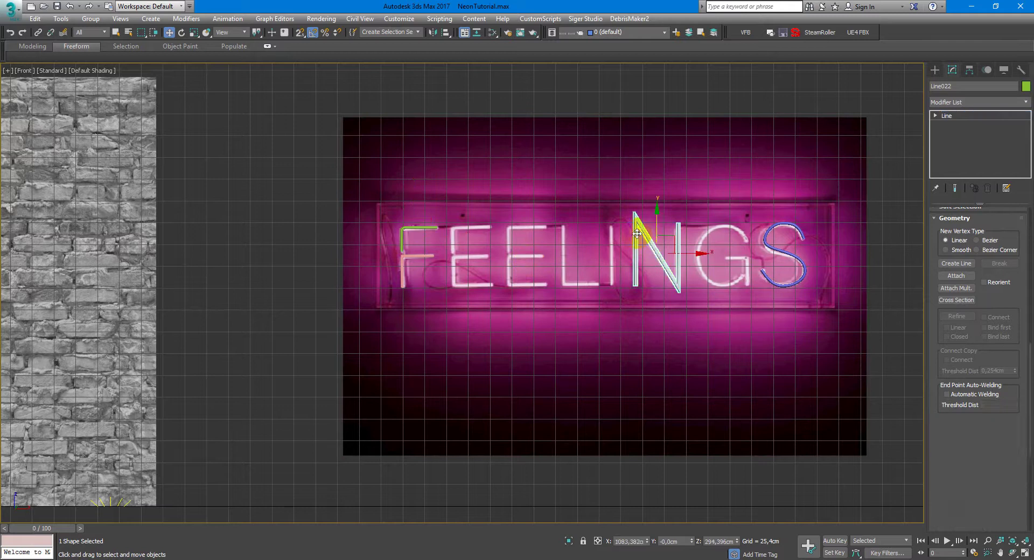
scroll(653, 230, up, 3)
key(1)
drag(633, 171, 571, 232)
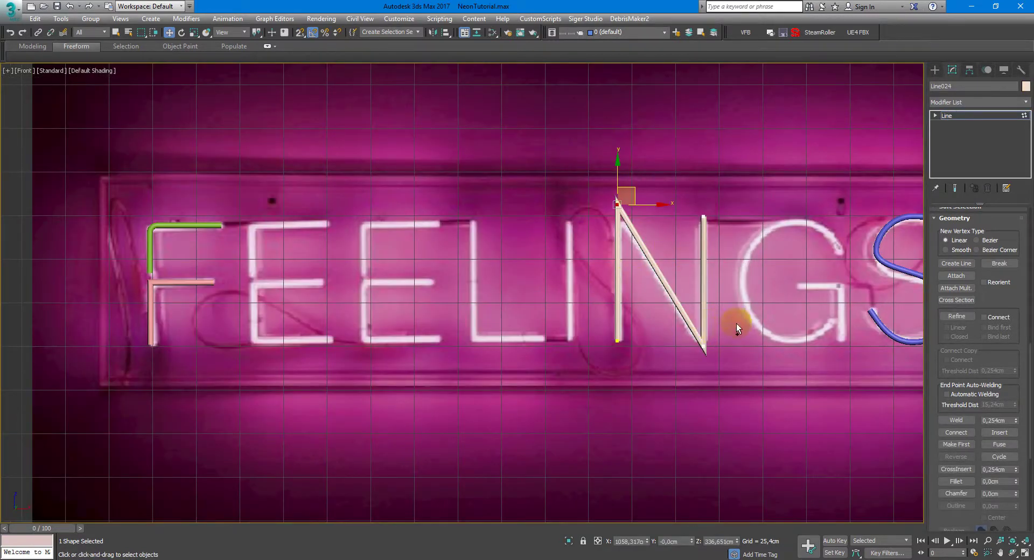
click(957, 481)
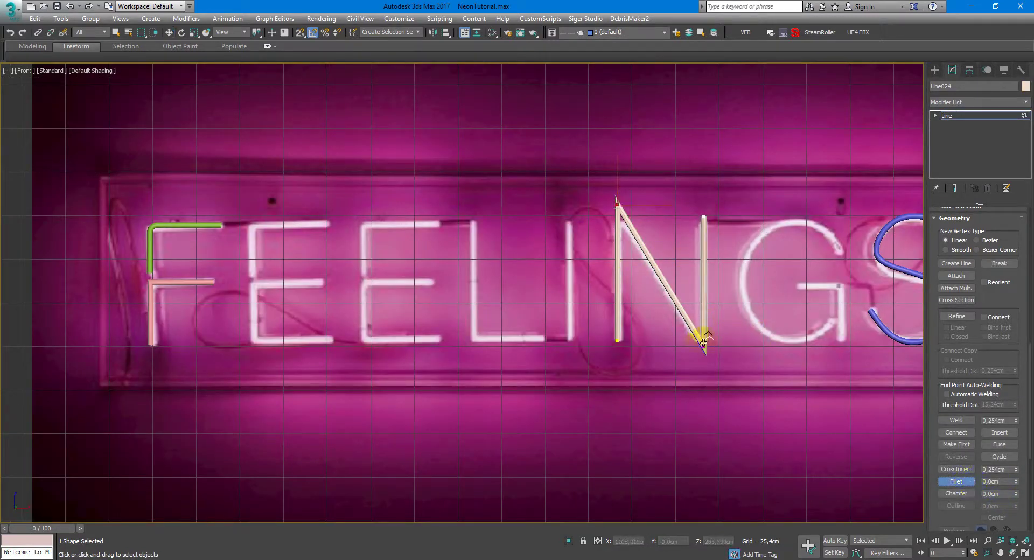
drag(703, 349, 711, 330)
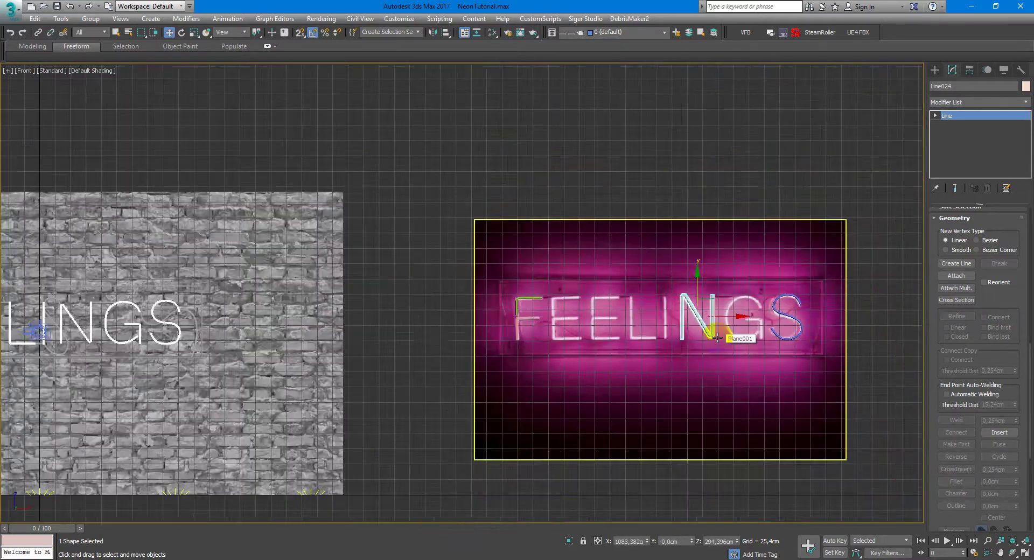
scroll(717, 338, down, 2)
middle_drag(717, 337, 755, 325)
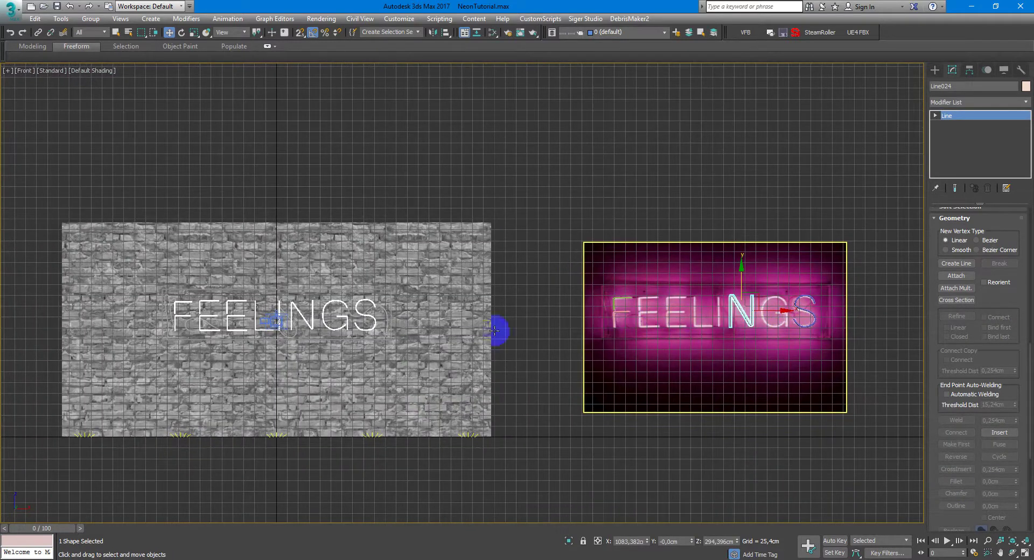
scroll(716, 317, up, 5)
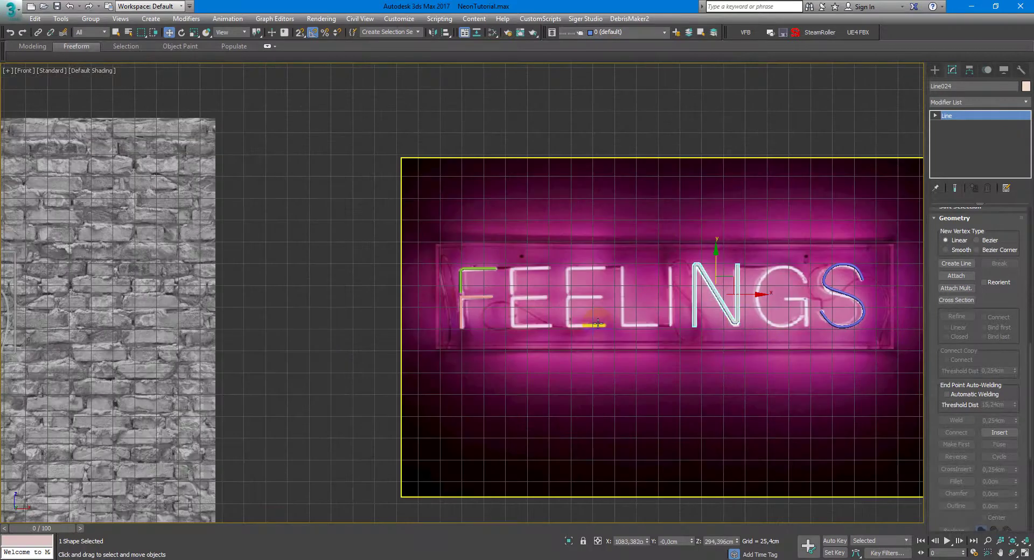
middle_drag(725, 314, 748, 312)
middle_drag(175, 299, 423, 293)
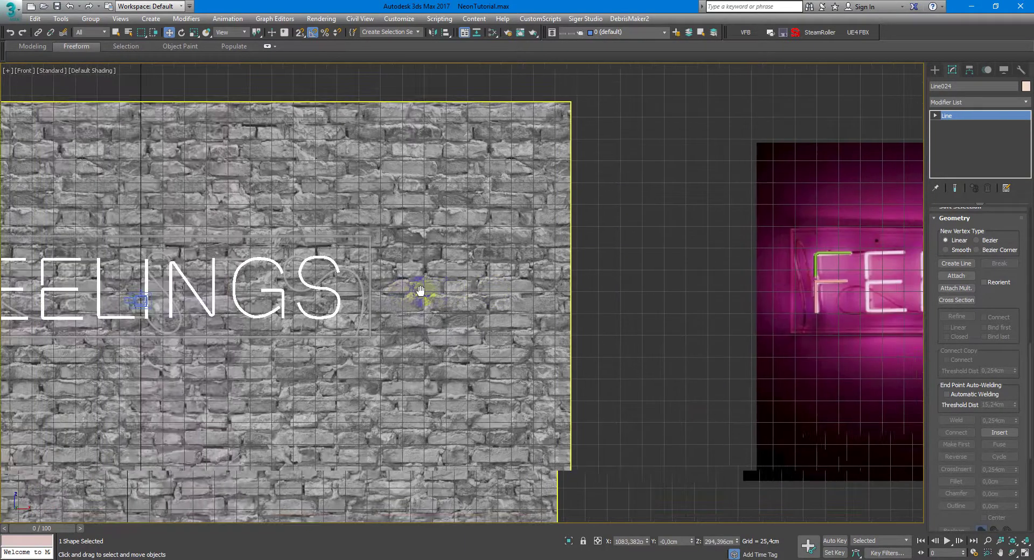
Step: Select the TEx sign group and inspect its tube layout in a maximized Top view
click(370, 275)
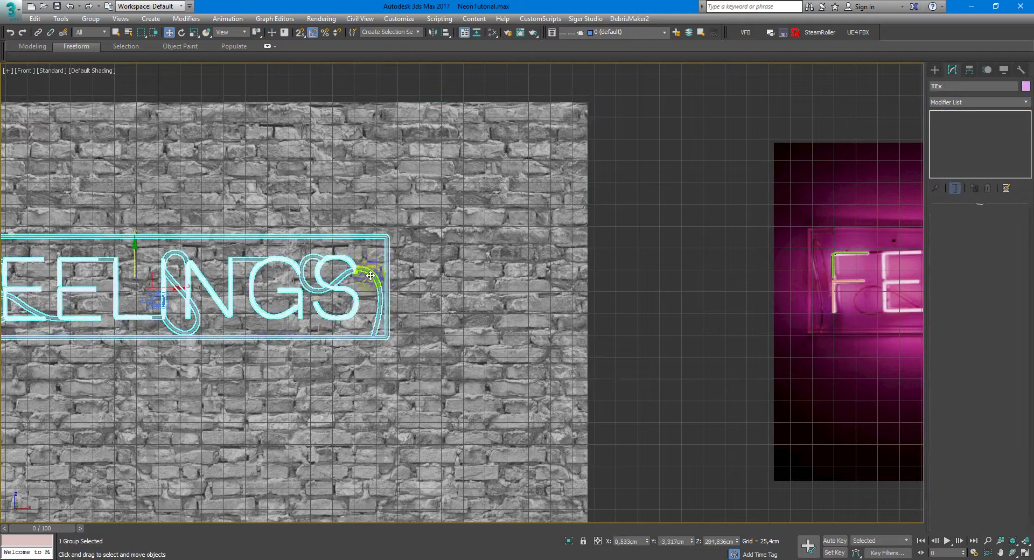
key(alt+w)
middle_click(263, 163)
key(alt+w)
key(z)
middle_drag(333, 190, 383, 190)
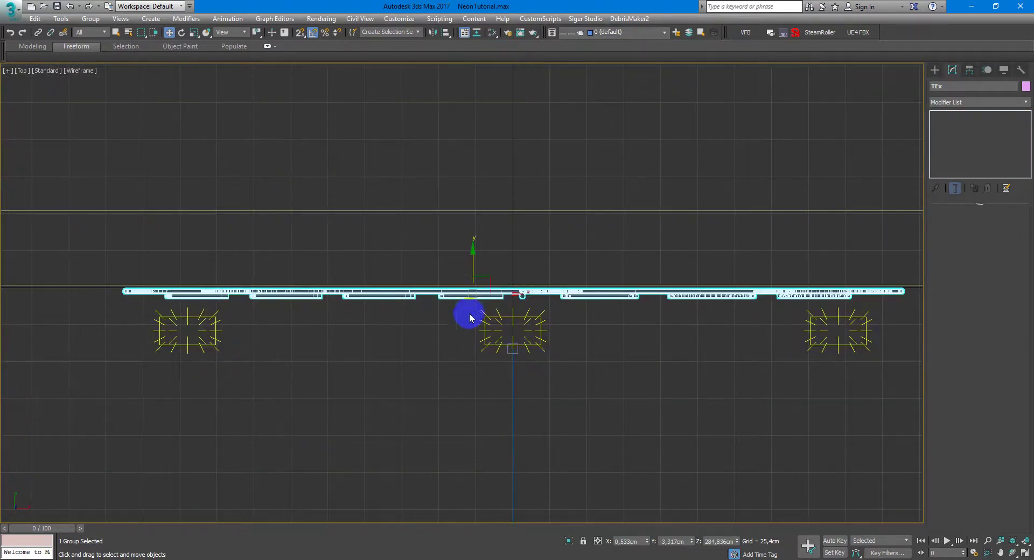
scroll(436, 300, up, 3)
scroll(550, 266, up, 3)
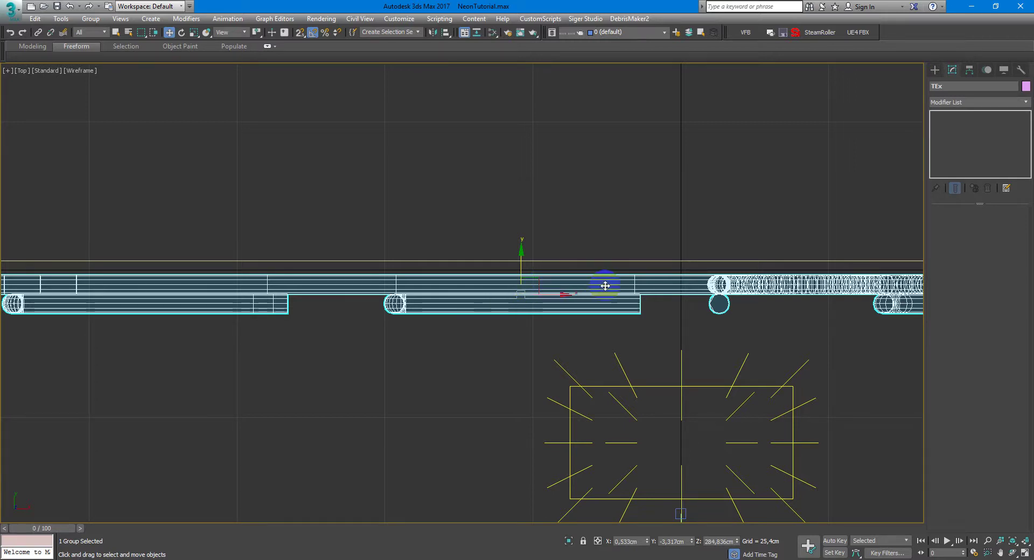
scroll(606, 285, down, 3)
Step: Frame the whole sign in a maximized Perspective view and open the Slate Material Editor
key(alt+w)
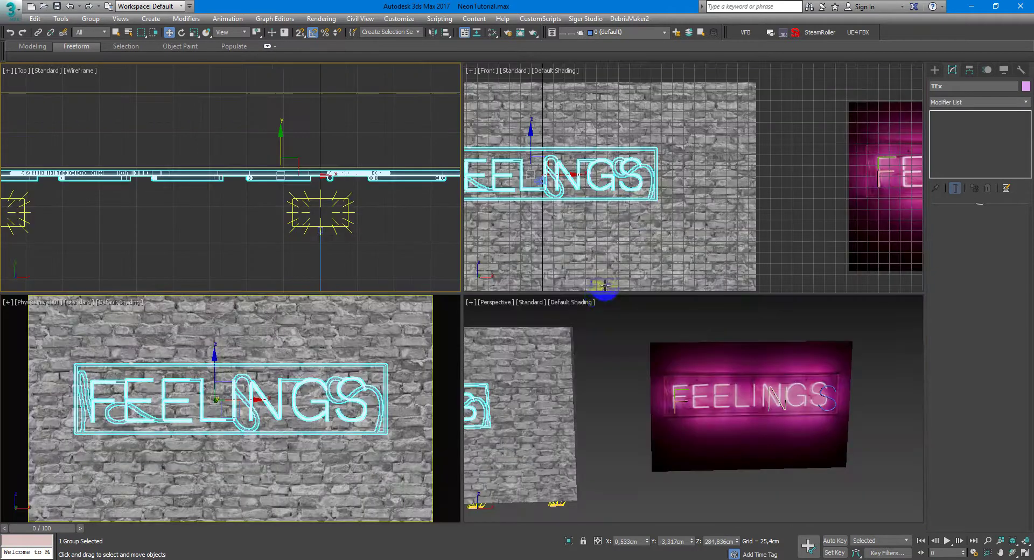
middle_click(555, 360)
key(alt+w)
middle_drag(559, 357, 741, 367)
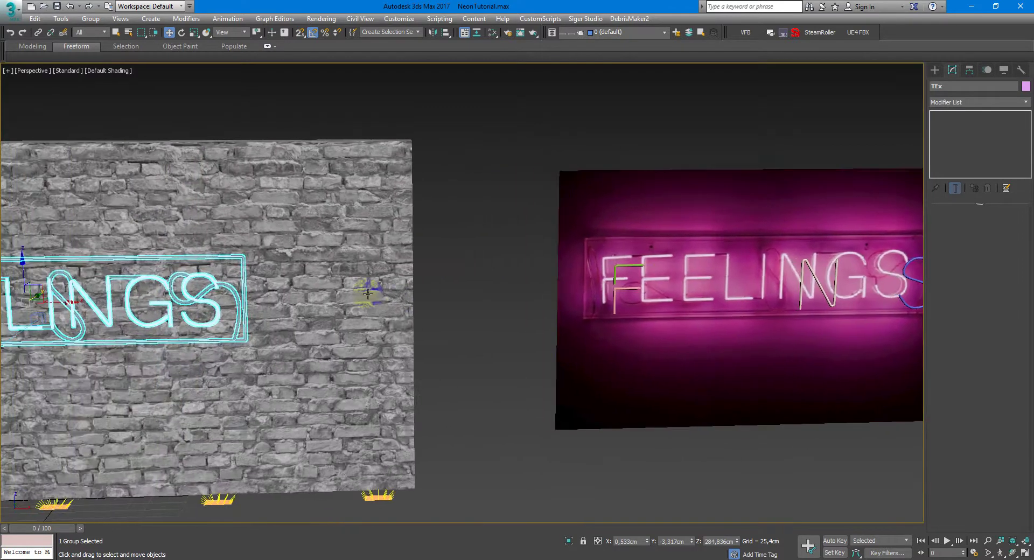
alt+middle_drag(362, 293, 482, 278)
key(m)
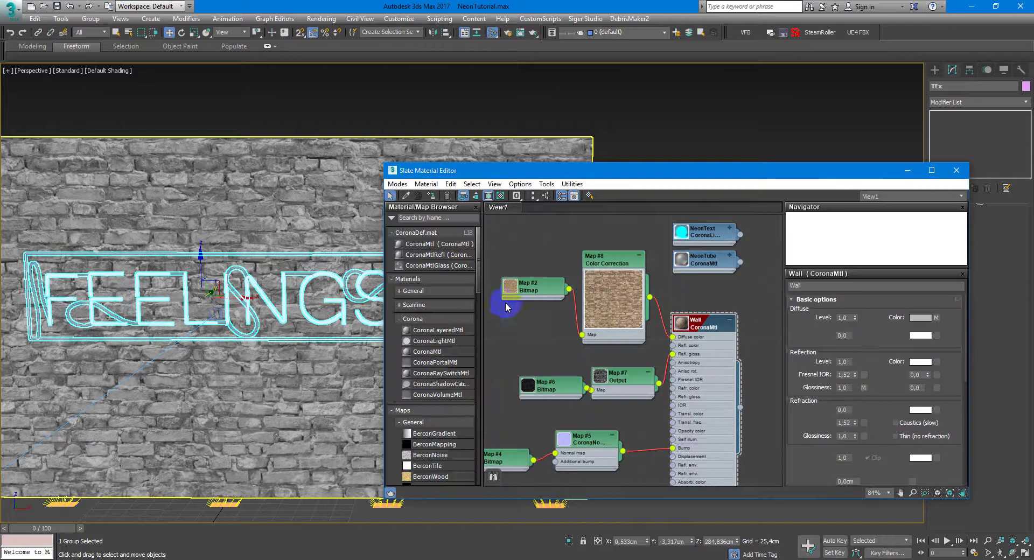
Step: Add a CoronaMtlRefl material node to View1 and collapse it to its header
middle_drag(717, 267, 720, 321)
drag(715, 287, 714, 277)
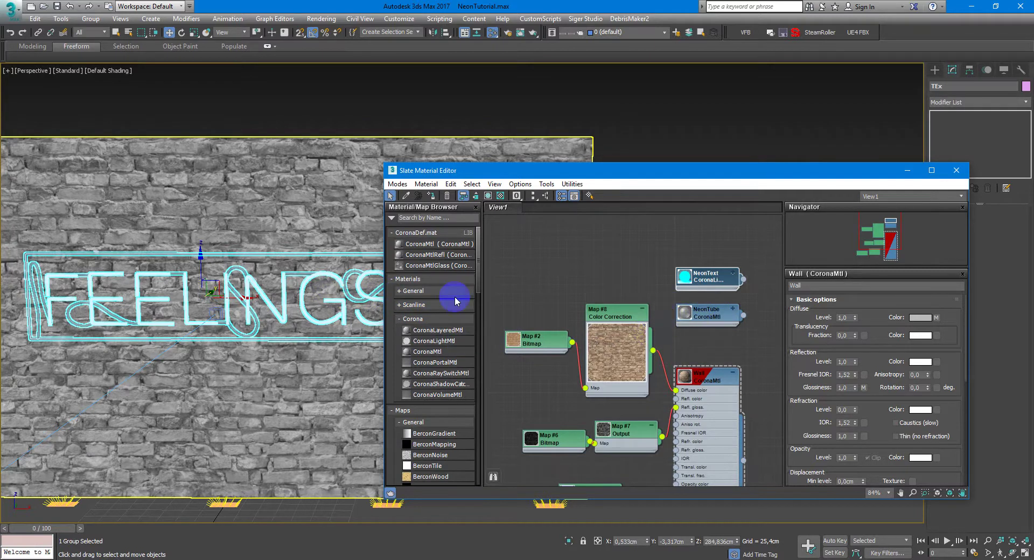
drag(445, 256, 576, 257)
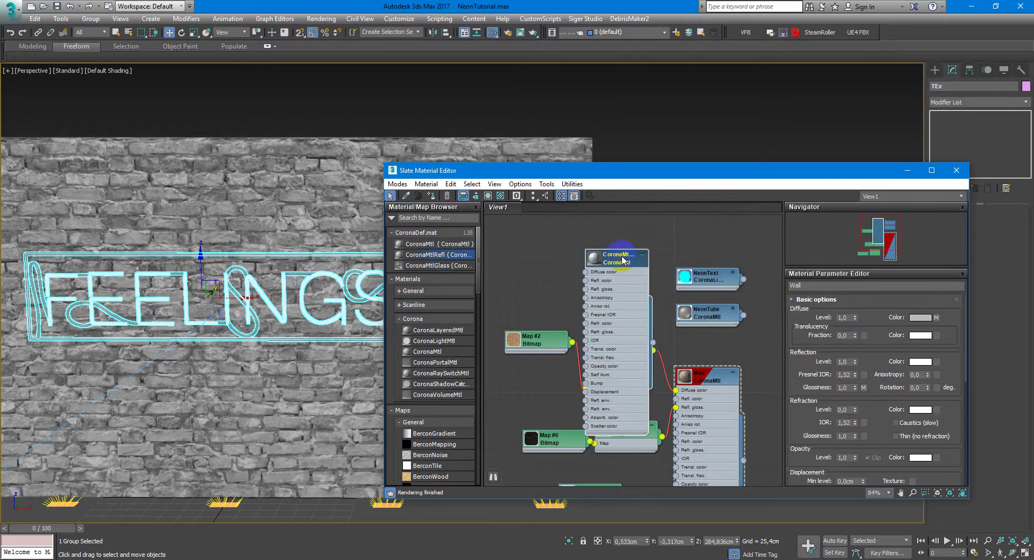
click(643, 259)
click(643, 256)
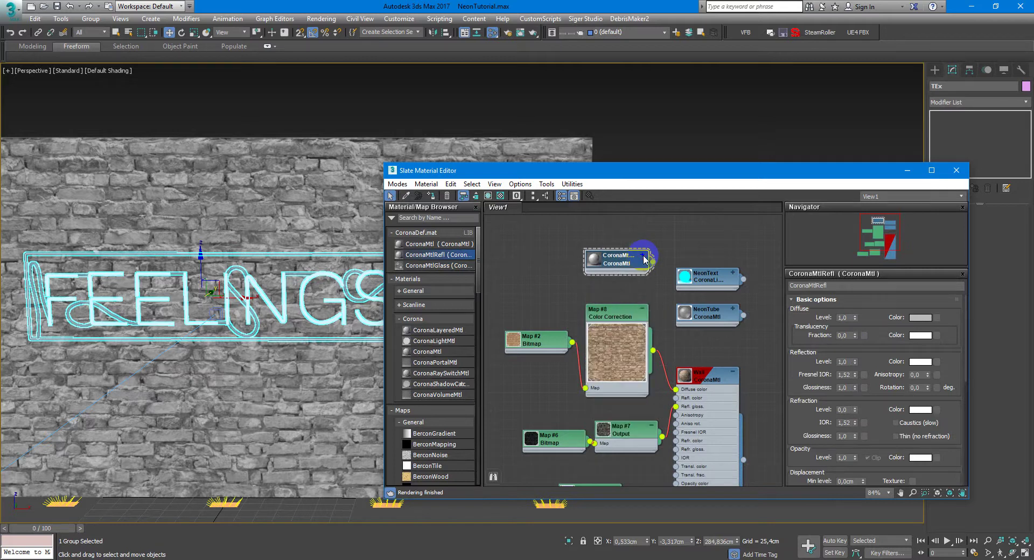
click(631, 268)
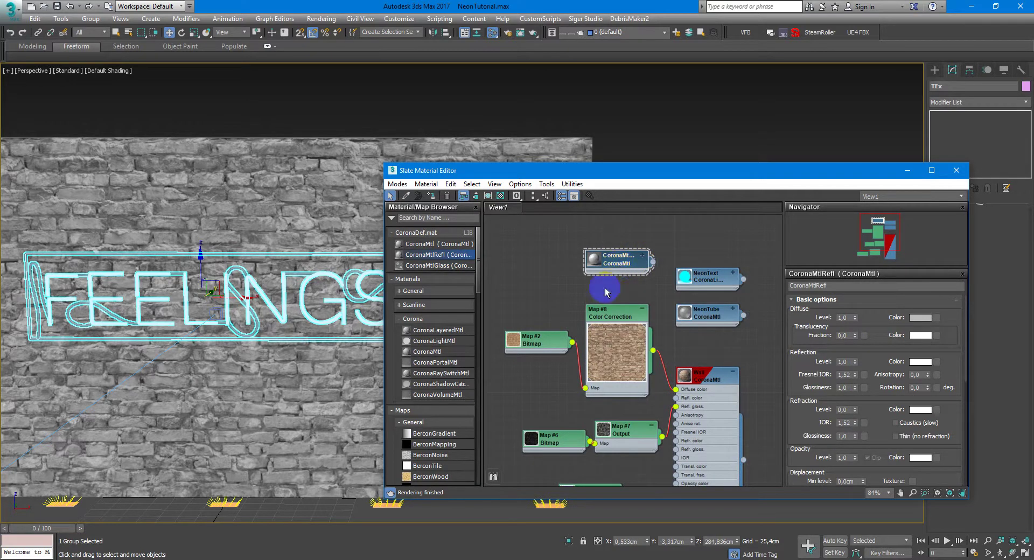
click(629, 72)
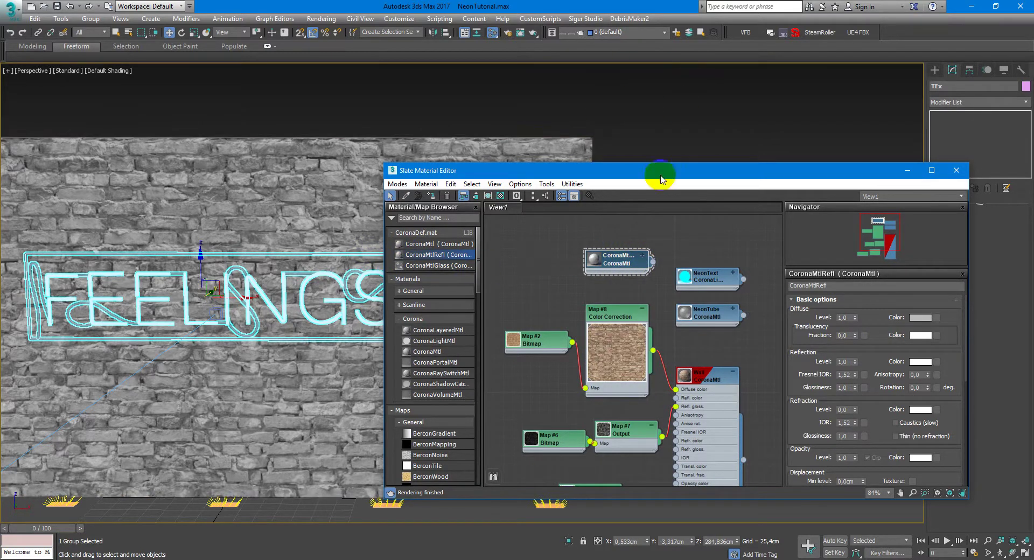
Step: Maximize the PhysCamera001 viewport and start a Corona interactive render of it
key(alt+w)
click(250, 406)
key(alt+w)
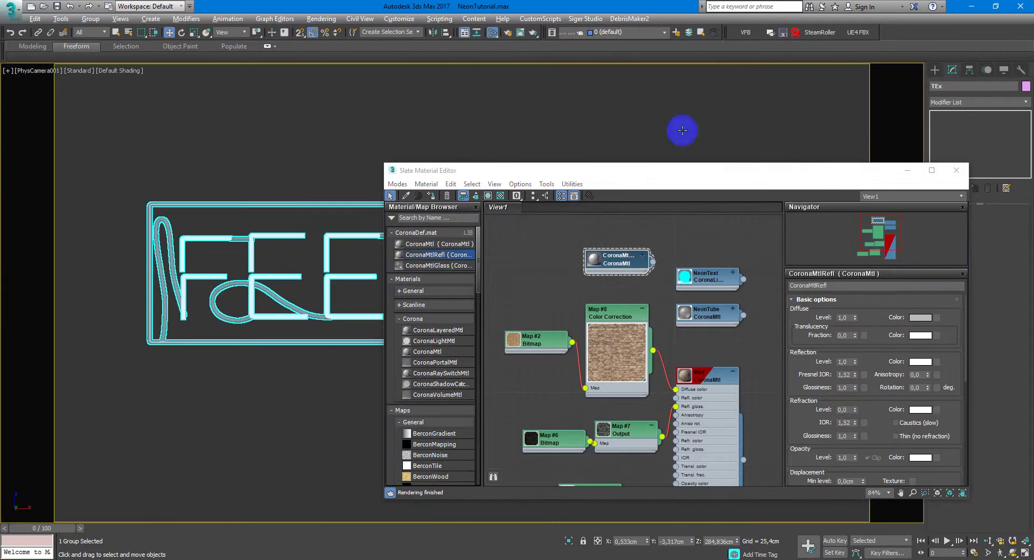
click(771, 32)
click(678, 178)
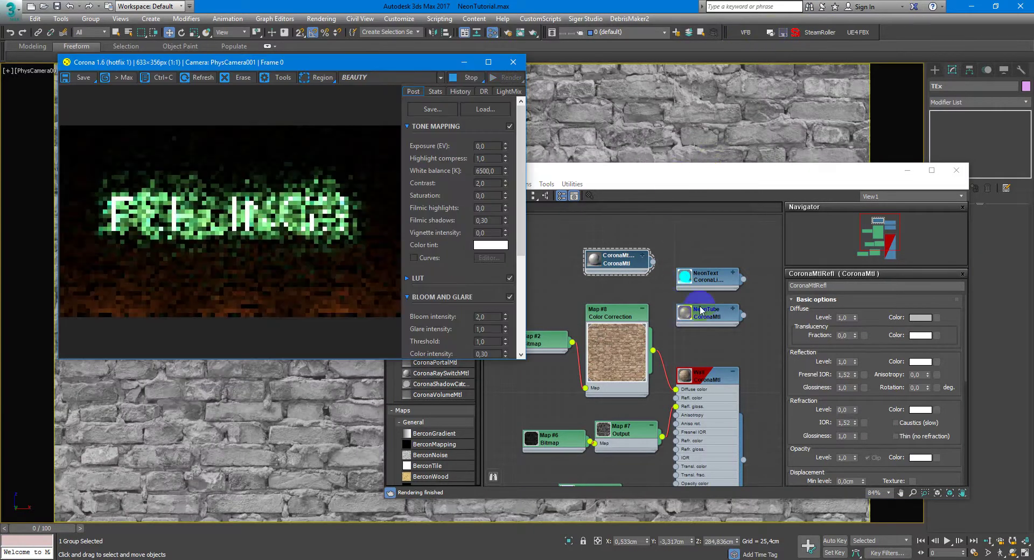
Step: Shift the NeonText emission colour hue from 102 to 0, making the neon glow red
click(713, 287)
double_click(716, 287)
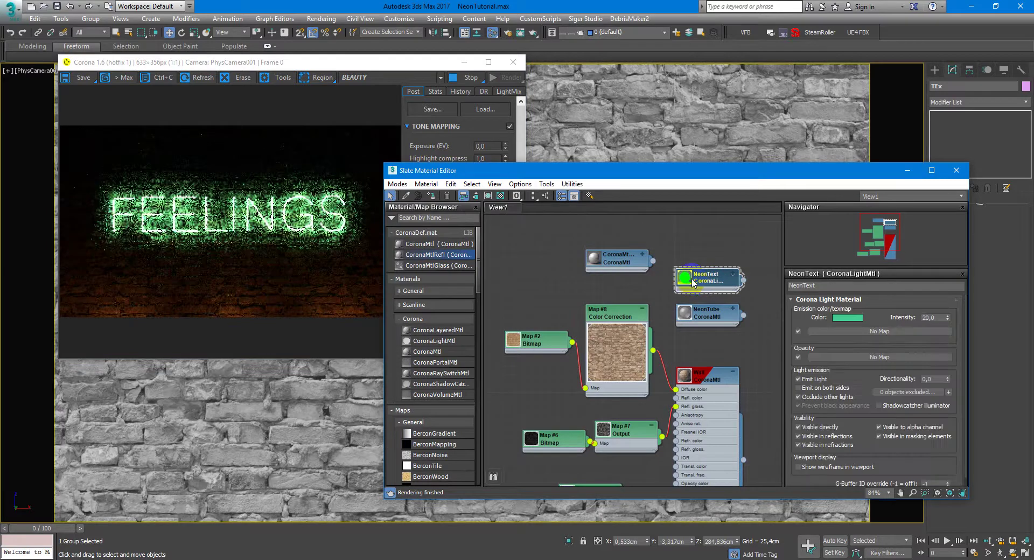
drag(715, 287, 721, 220)
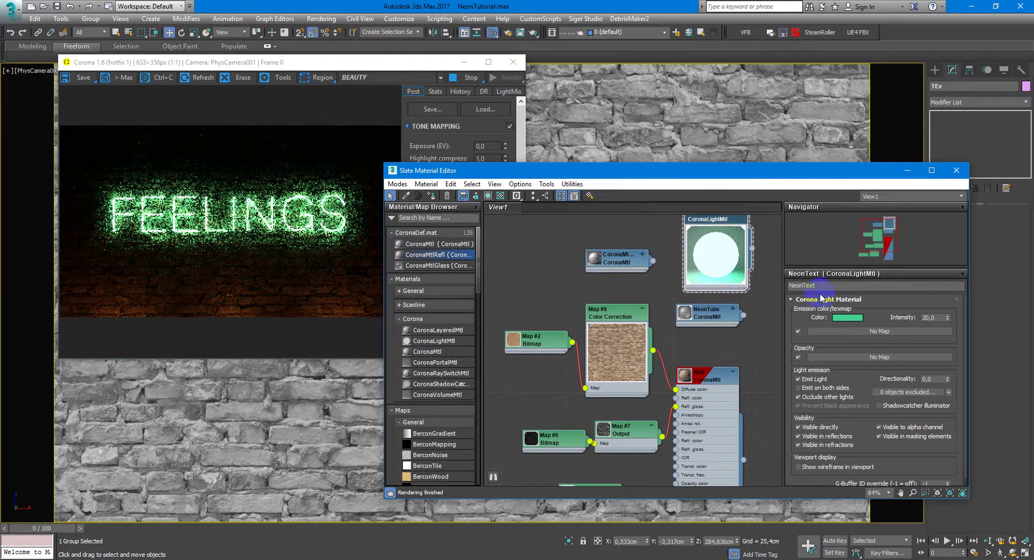
click(848, 318)
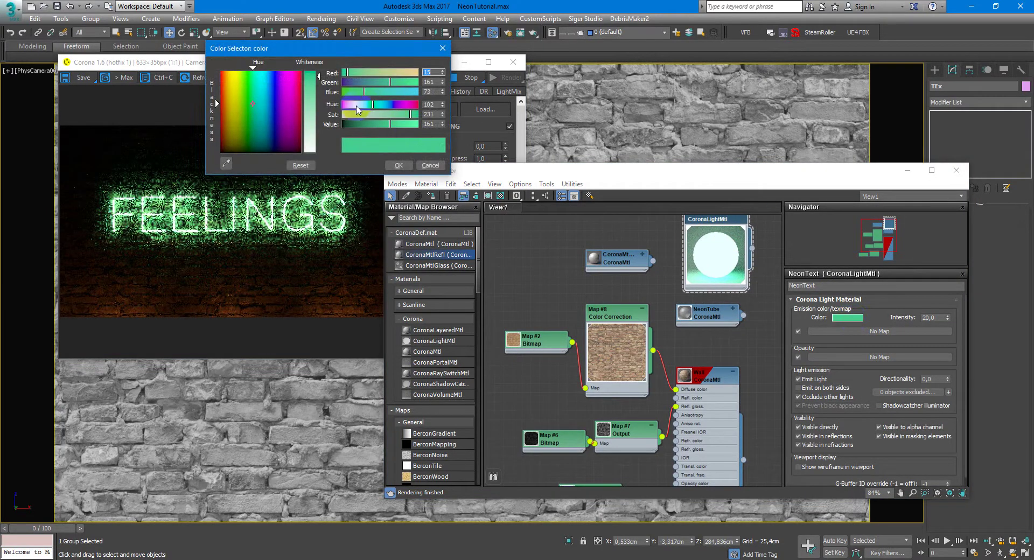
drag(373, 104, 343, 106)
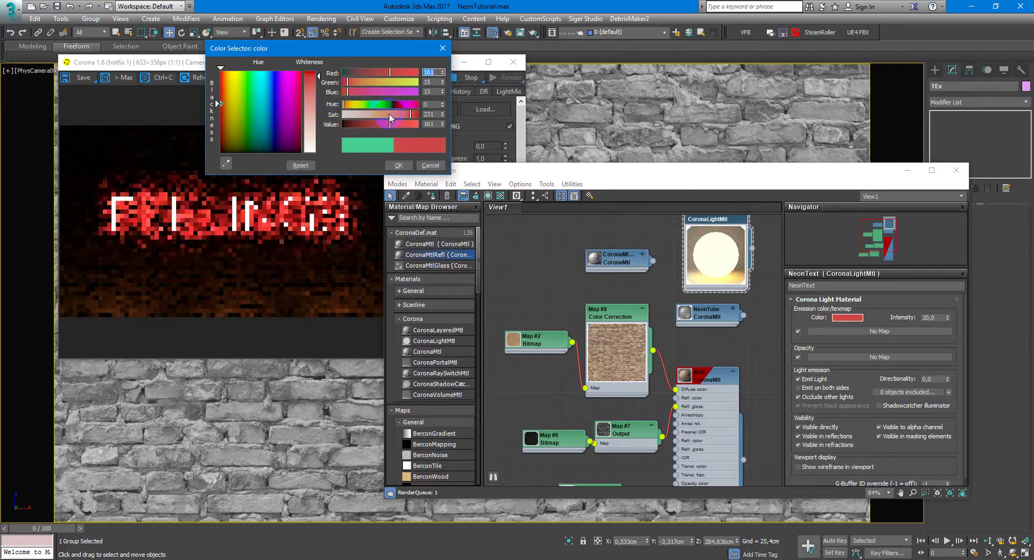
click(399, 165)
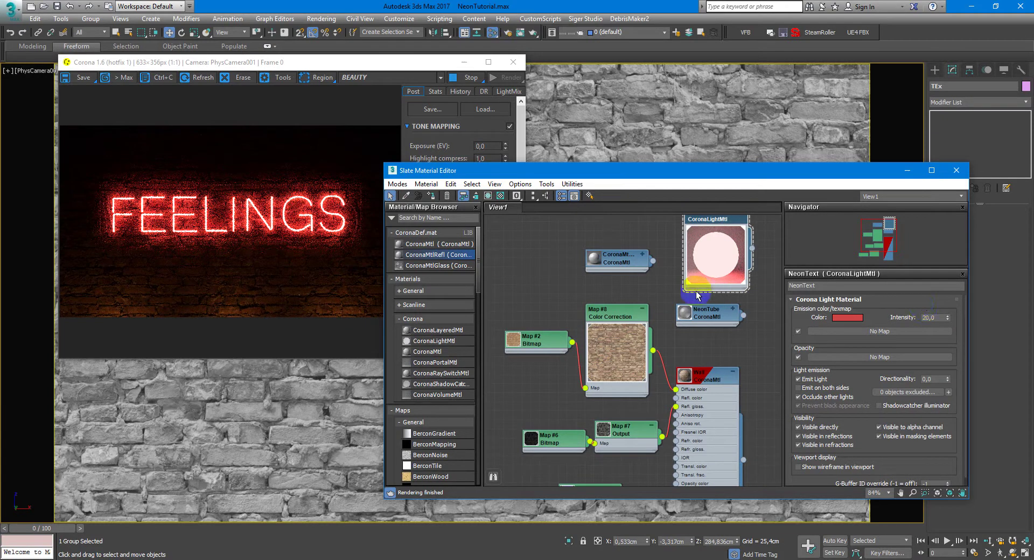
double_click(688, 319)
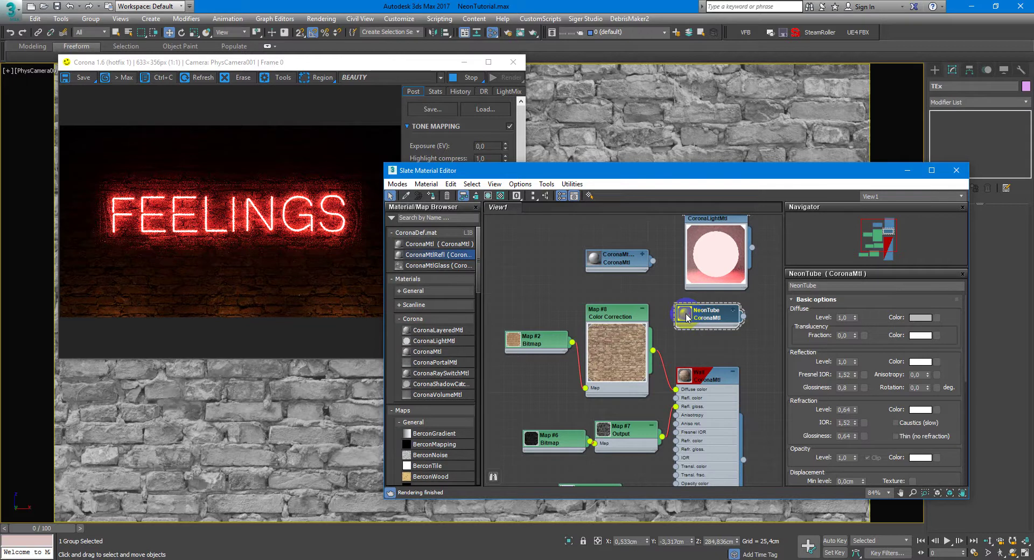
Step: Enlarge the NeonTube sphere preview and check reflection glossiness 0,8, refraction level 0,64, IOR 1,52
double_click(685, 316)
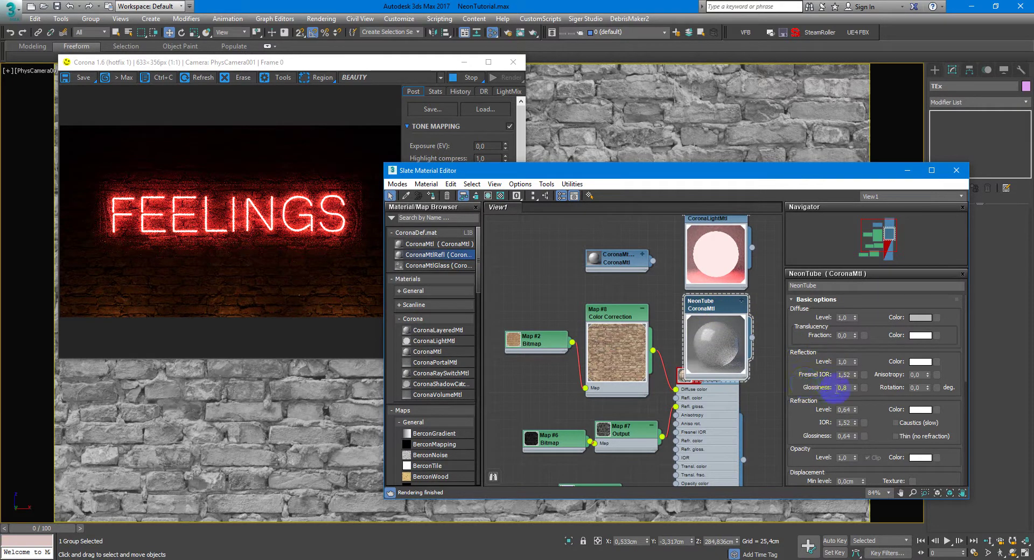
mouse_move(844, 388)
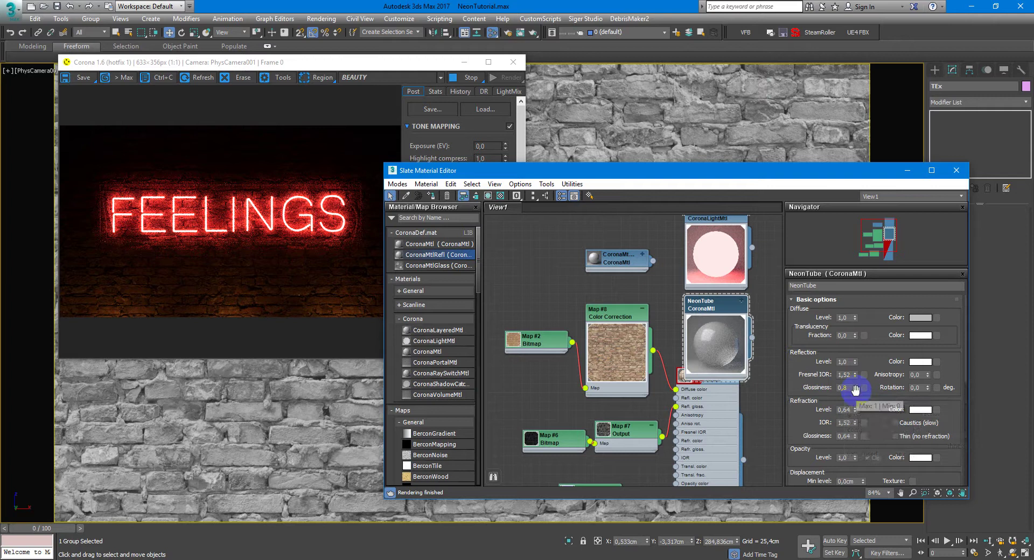
drag(873, 405, 874, 379)
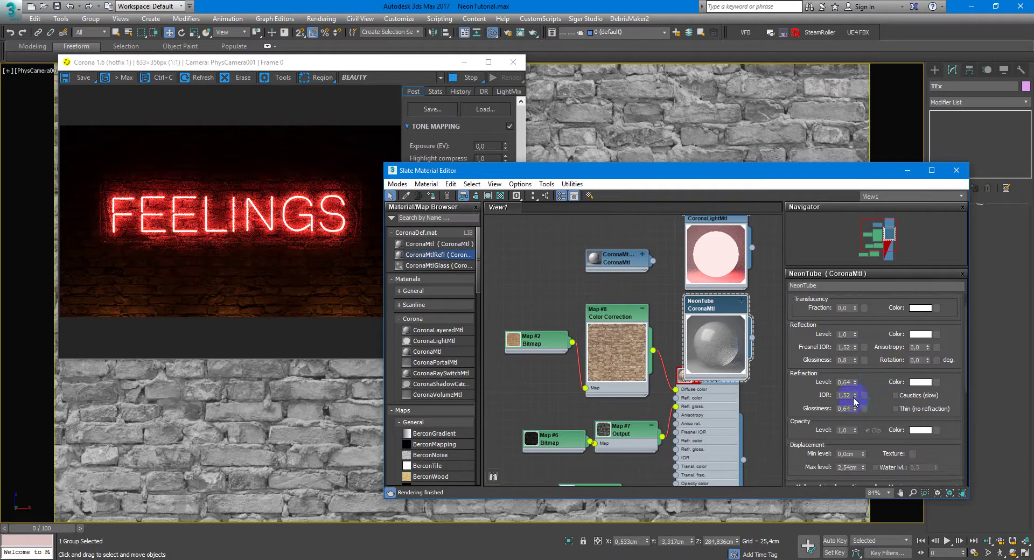
mouse_move(848, 382)
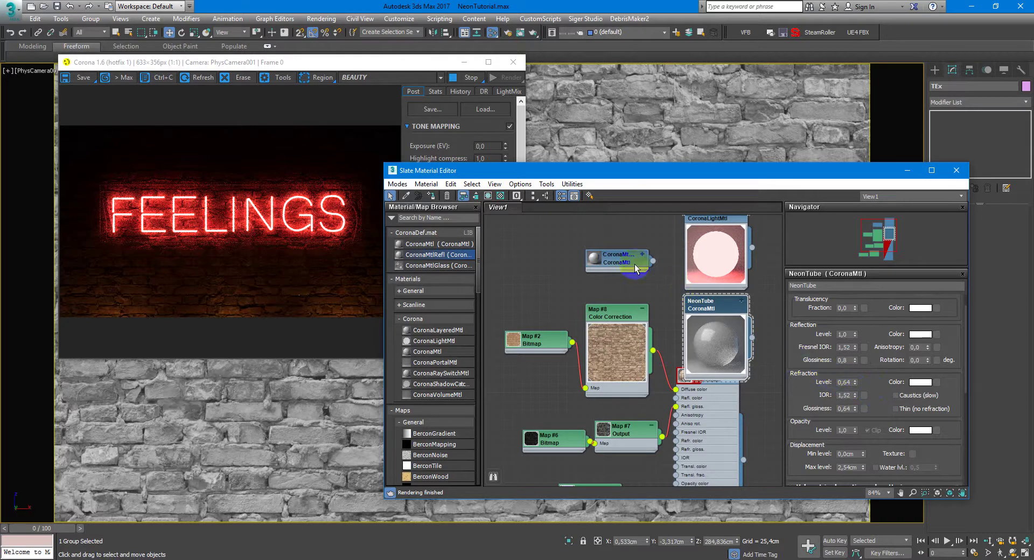
Step: Raise the Corona frame buffer and scroll to its bloom 2,0 and glare 1,0 settings
click(408, 62)
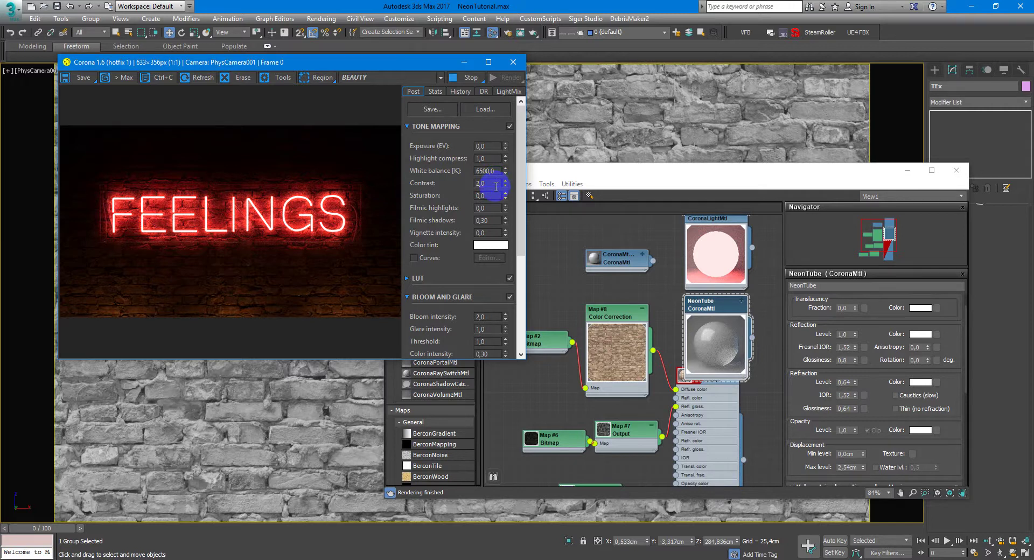
drag(521, 166, 520, 243)
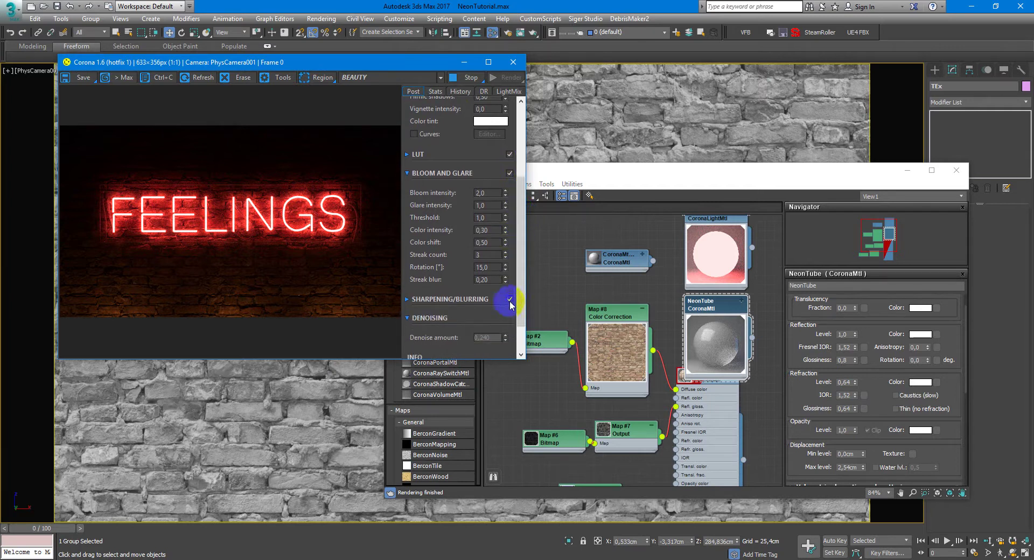